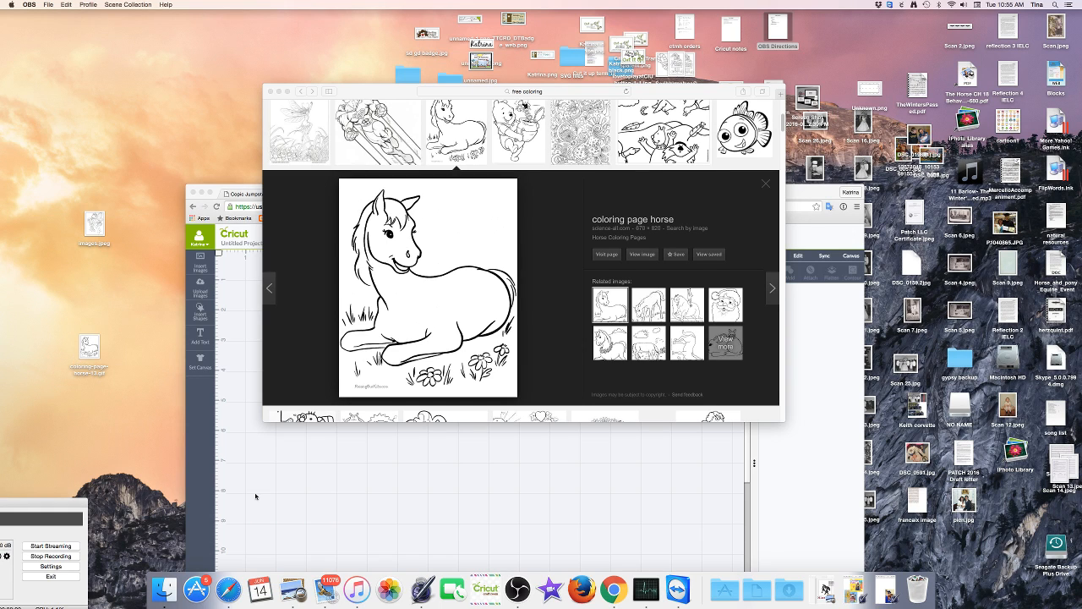
# Switch to Cricut Design Space and upload coloring-page-horse-13.gif from the Desktop as a new image
pyautogui.click(462, 518)
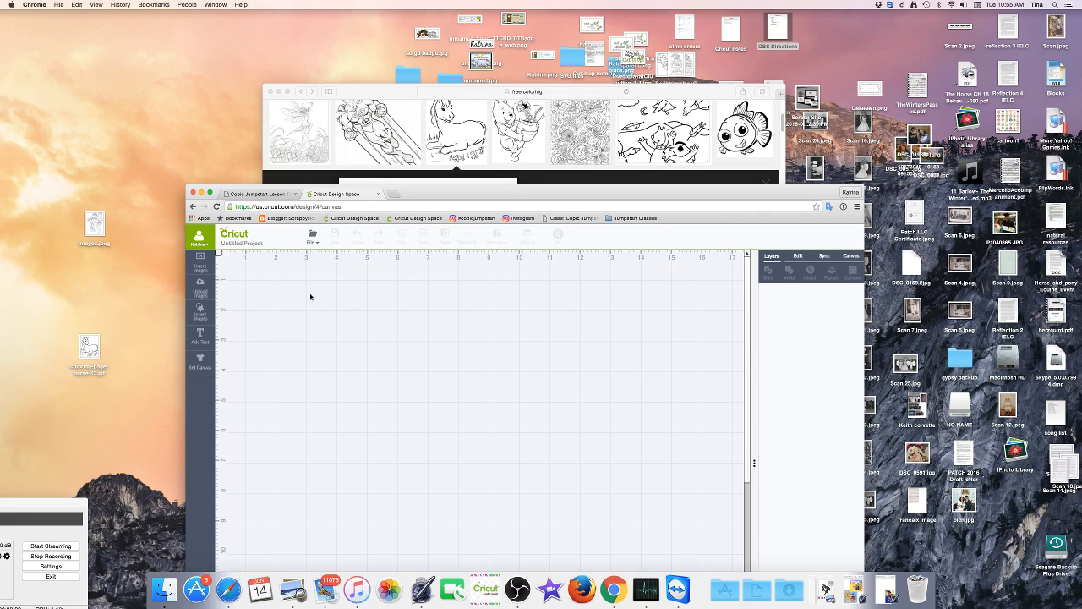
pyautogui.click(201, 293)
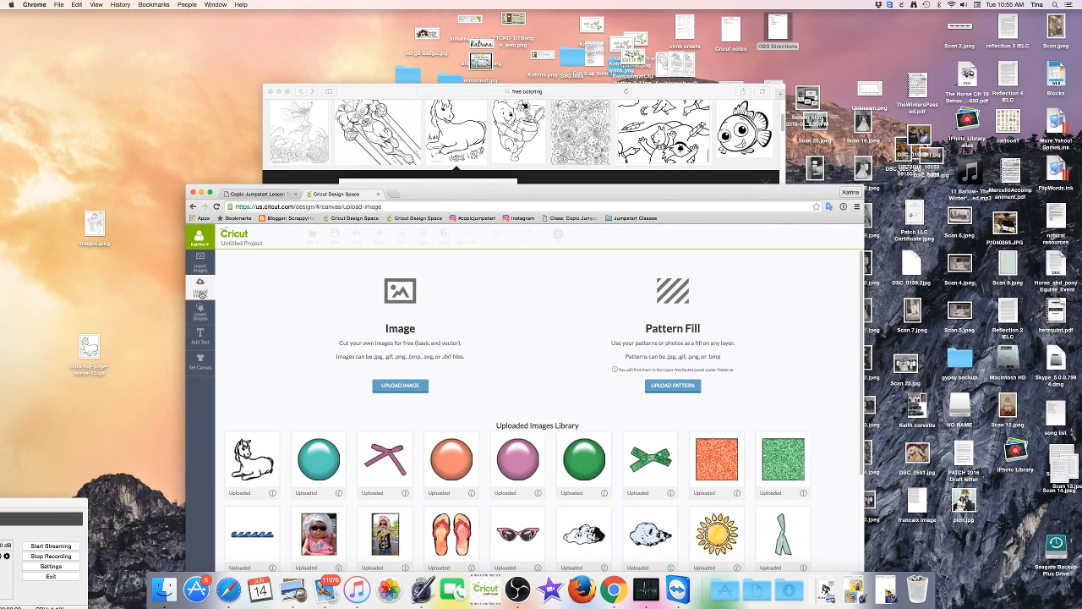
pyautogui.click(401, 385)
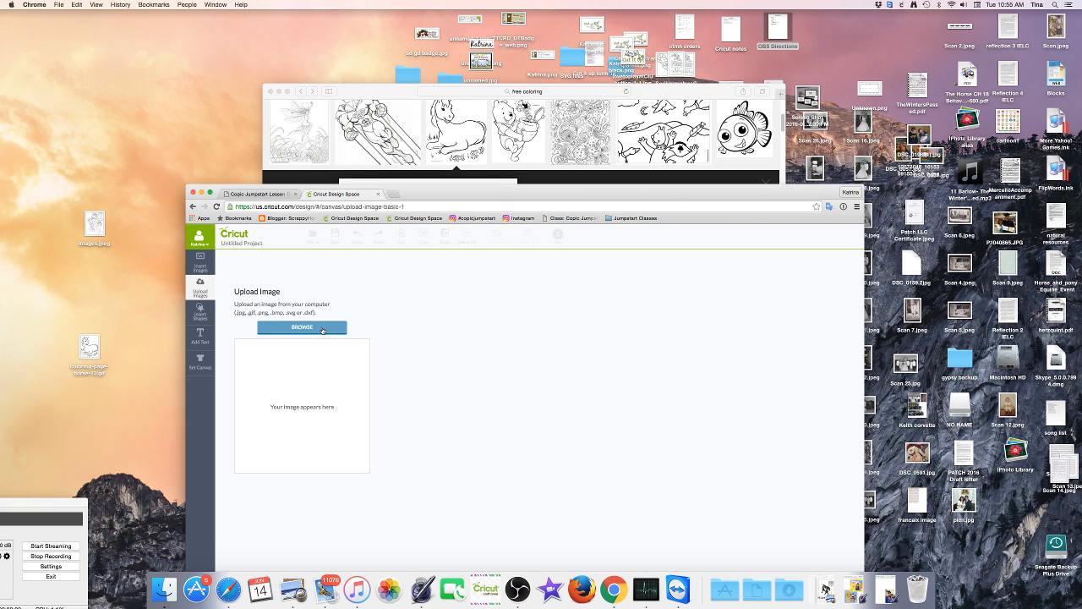
pyautogui.click(322, 329)
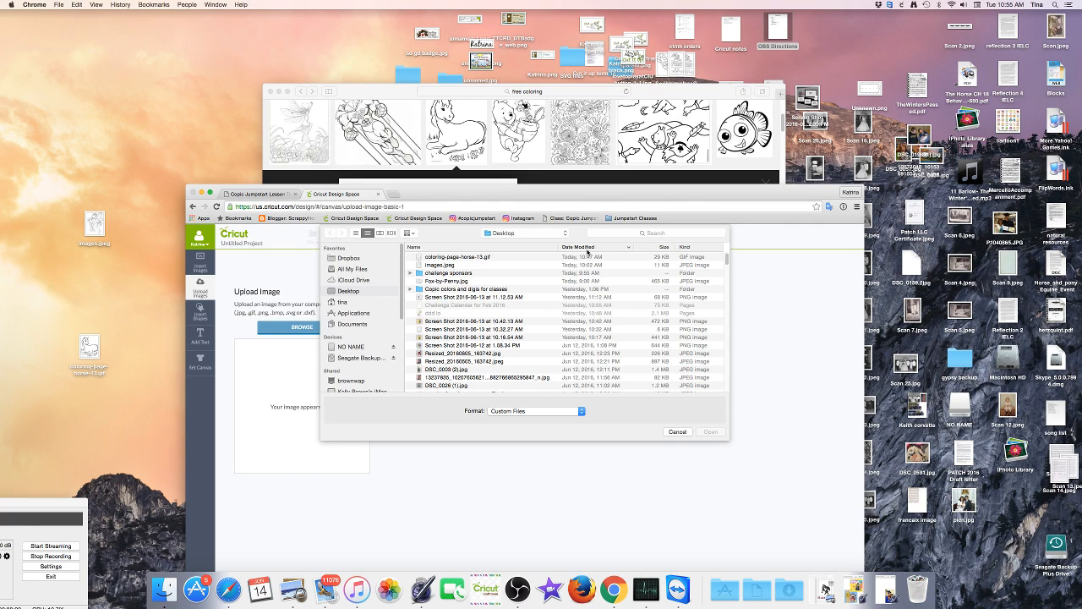
pyautogui.click(583, 258)
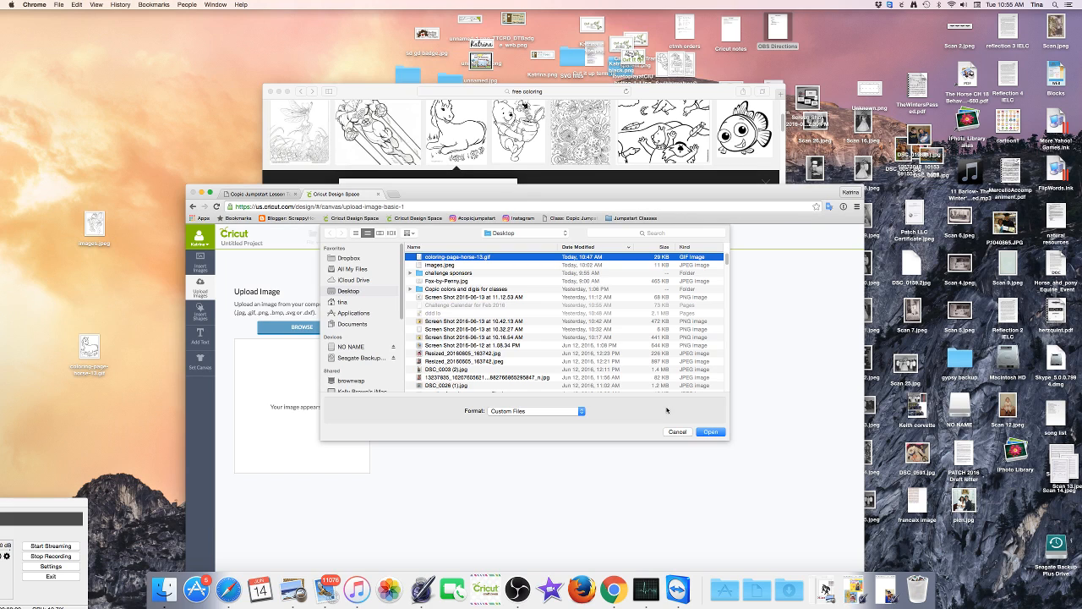
pyautogui.click(710, 432)
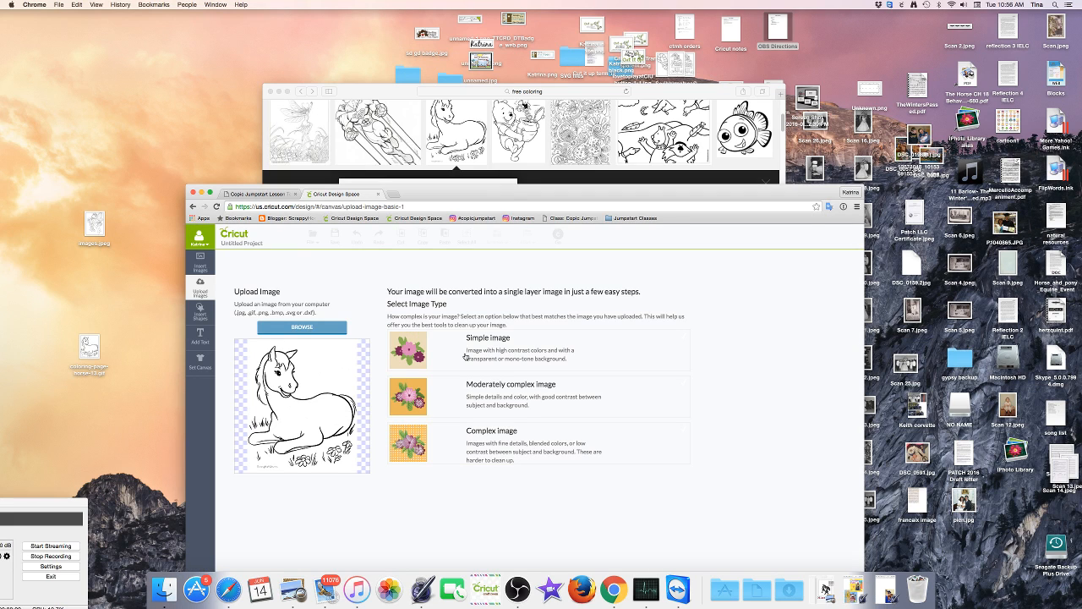
# Set the upload's type to Simple image and remove the white background around the horse
pyautogui.click(510, 340)
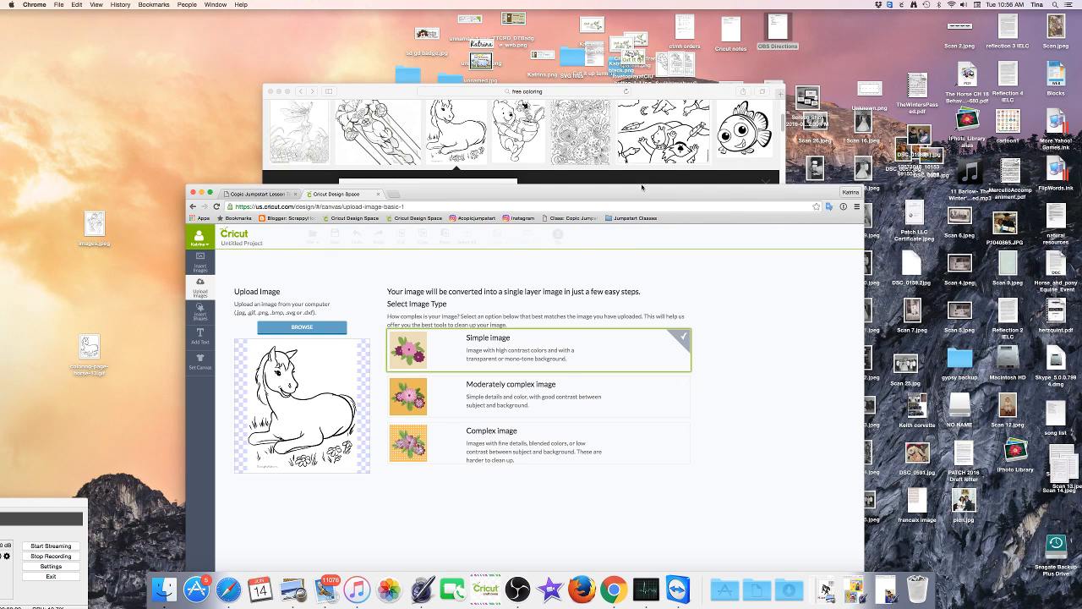
pyautogui.moveTo(644, 198); pyautogui.dragTo(622, 79)
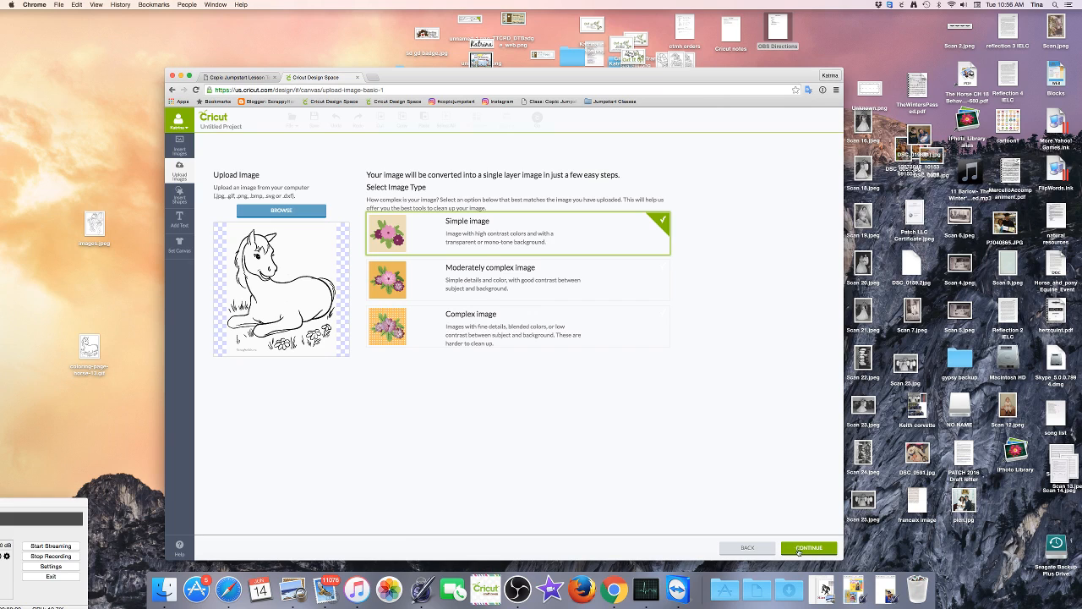
pyautogui.click(794, 549)
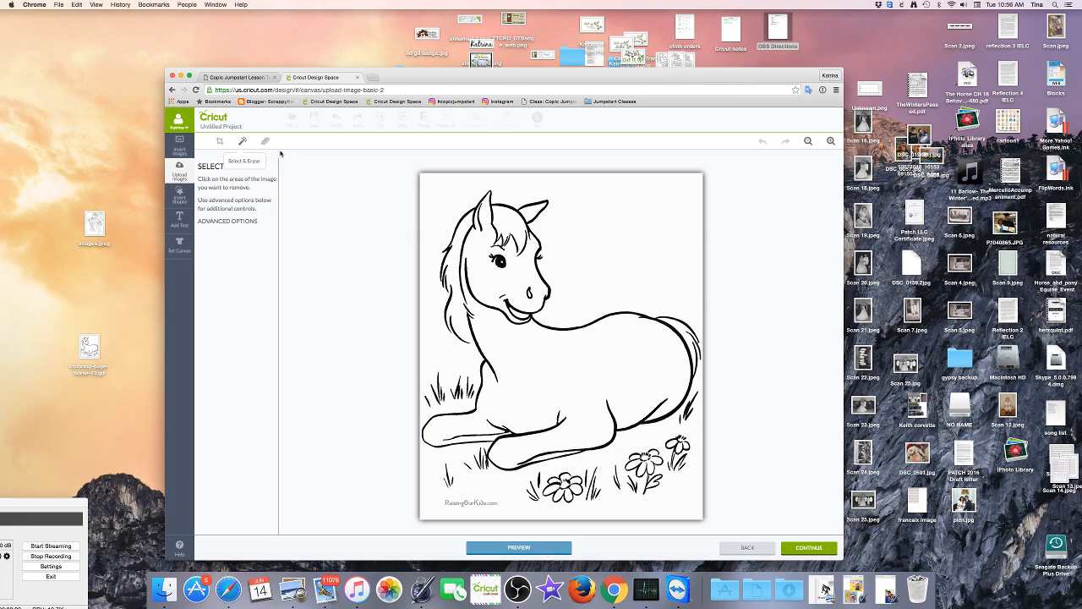
pyautogui.click(440, 204)
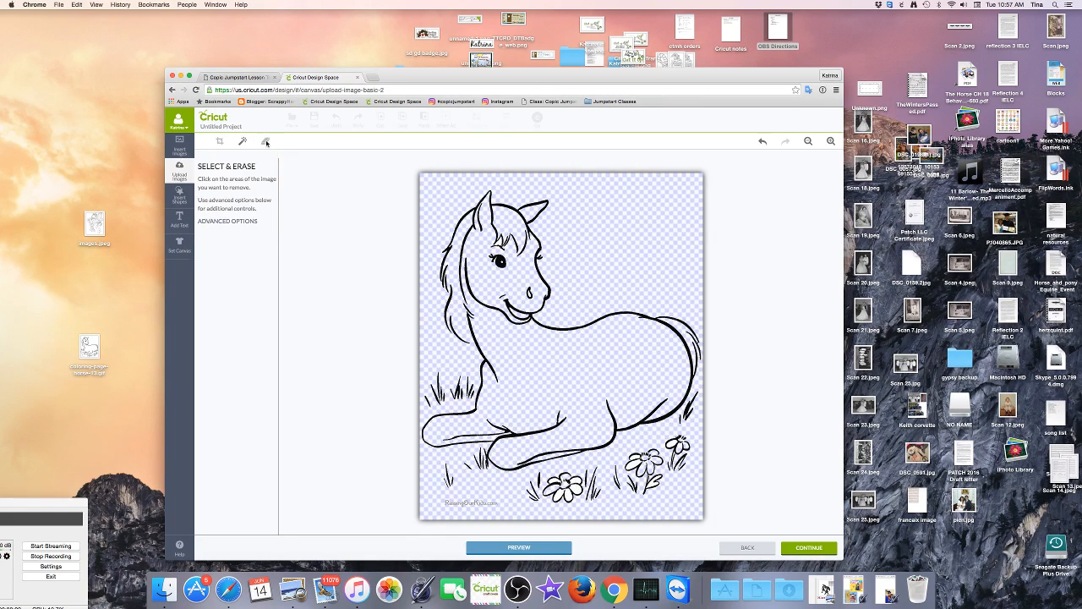
# Erase the grass, flowers and website text around the horse, enlarging the eraser for the bigger areas
pyautogui.click(266, 142)
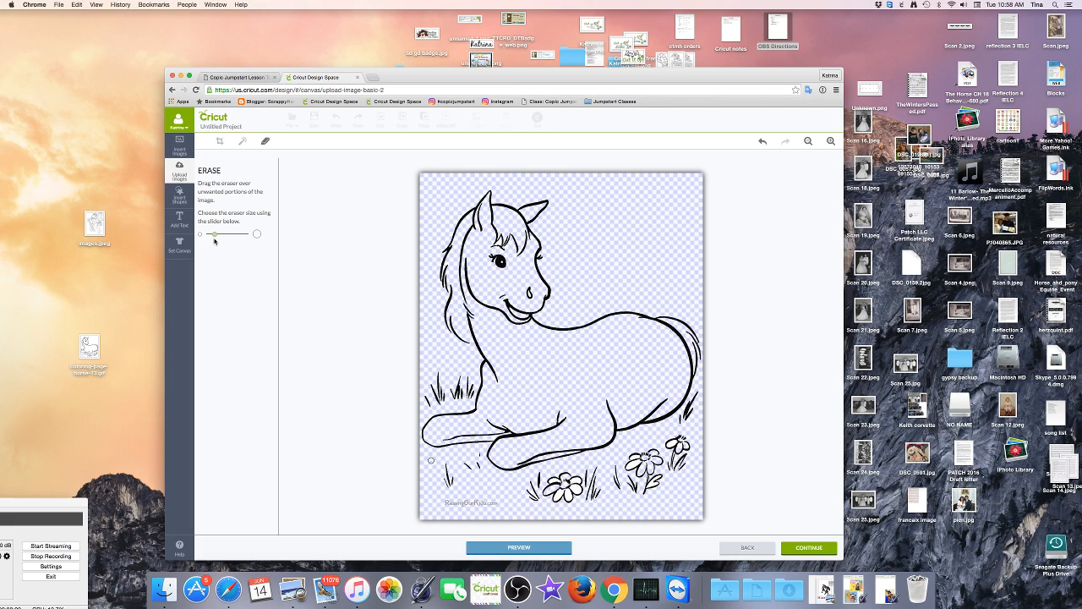
pyautogui.moveTo(216, 233); pyautogui.dragTo(214, 233)
pyautogui.moveTo(445, 390)
pyautogui.mouseDown()
pyautogui.moveTo(428, 382)
pyautogui.moveTo(428, 394)
pyautogui.moveTo(438, 379)
pyautogui.moveTo(461, 387)
pyautogui.mouseUp()
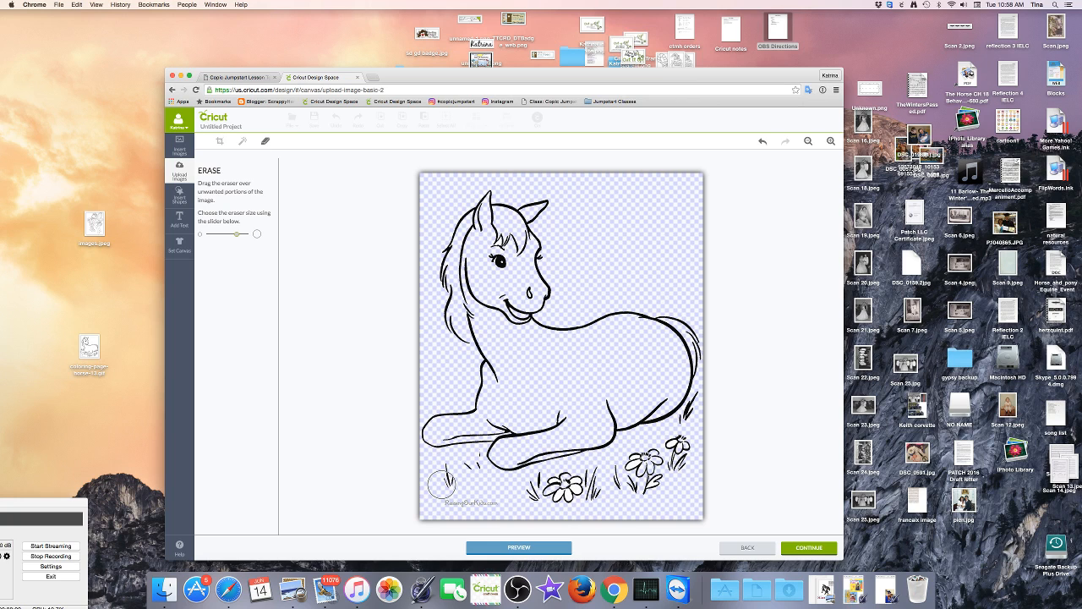
pyautogui.moveTo(442, 484)
pyautogui.mouseDown()
pyautogui.moveTo(446, 467)
pyautogui.moveTo(472, 458)
pyautogui.moveTo(447, 496)
pyautogui.moveTo(638, 497)
pyautogui.moveTo(675, 462)
pyautogui.moveTo(697, 402)
pyautogui.mouseUp()
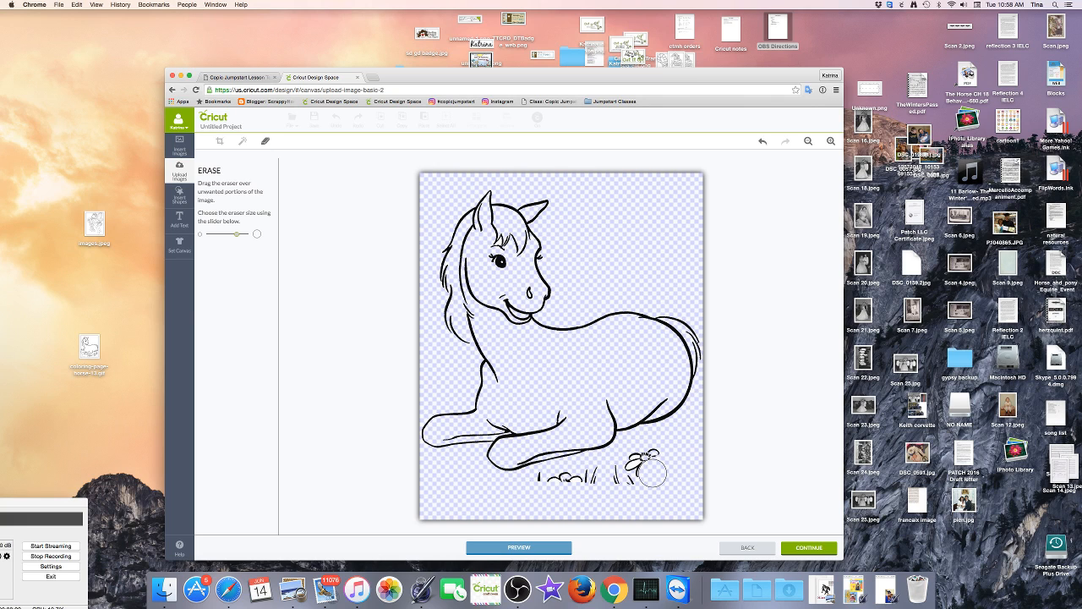
pyautogui.moveTo(641, 484)
pyautogui.mouseDown()
pyautogui.moveTo(648, 449)
pyautogui.moveTo(665, 460)
pyautogui.moveTo(616, 472)
pyautogui.moveTo(625, 481)
pyautogui.moveTo(580, 465)
pyautogui.moveTo(575, 477)
pyautogui.moveTo(544, 481)
pyautogui.mouseUp()
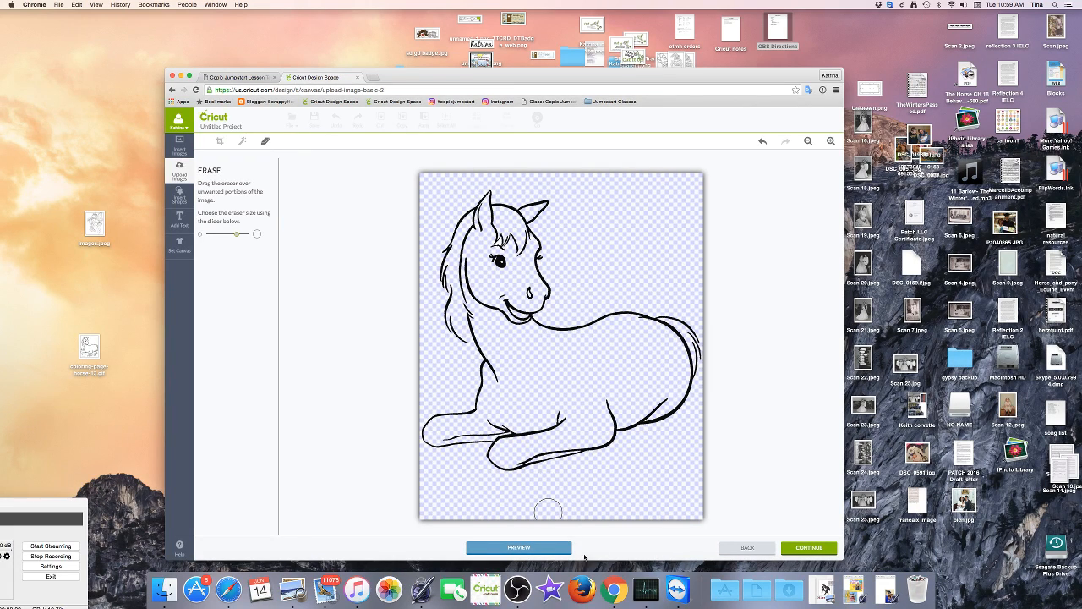
# Preview the cleaned horse and save it as a Print Then Cut image with the tags "pony, horse"
pyautogui.click(527, 546)
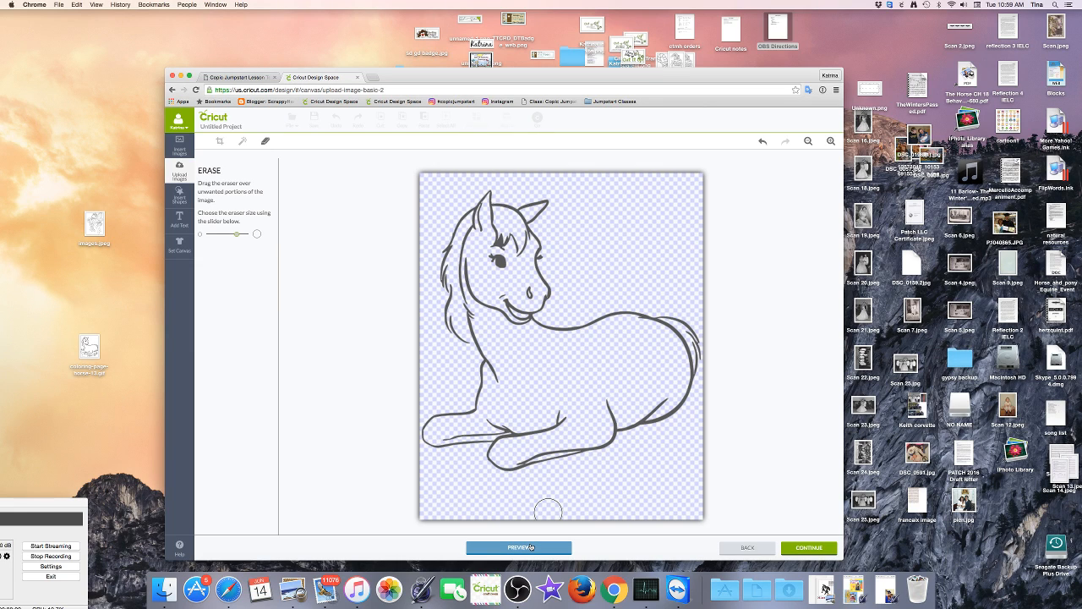
pyautogui.click(809, 548)
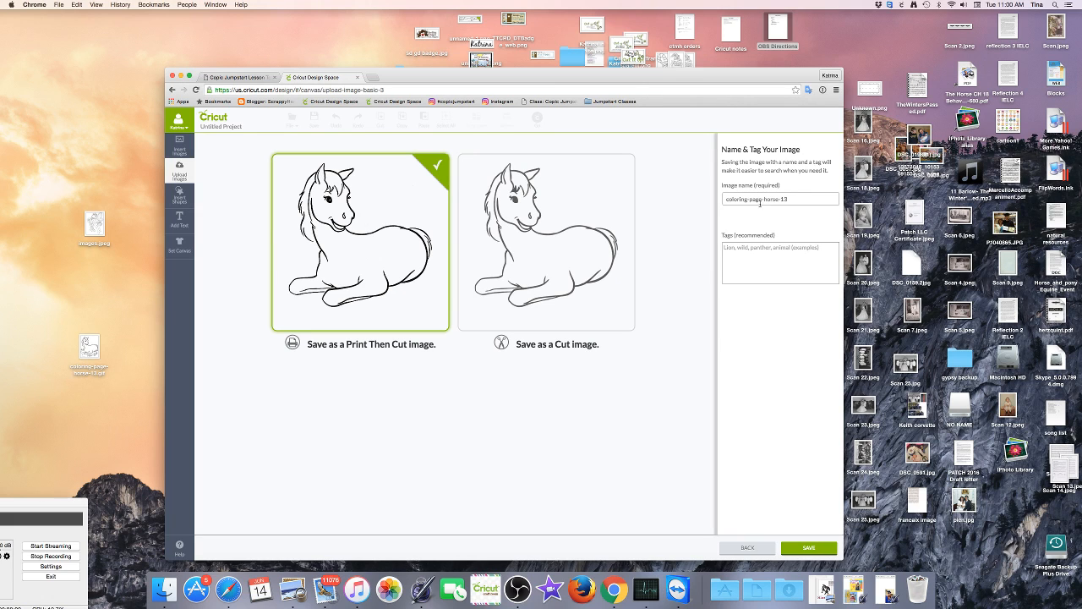
pyautogui.click(761, 253)
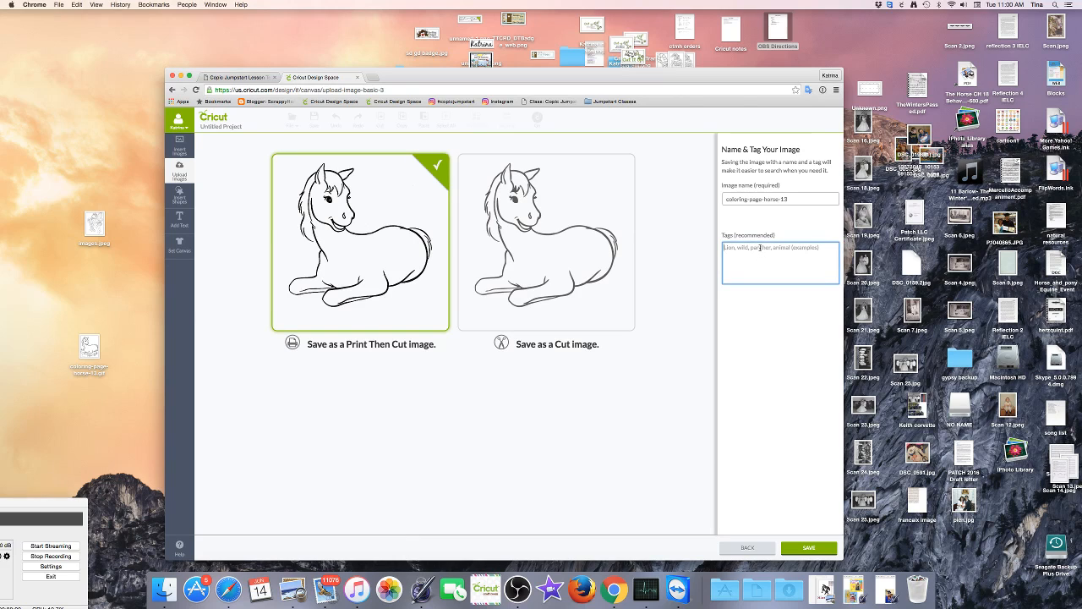
pyautogui.write('pony, horse')
pyautogui.click(815, 550)
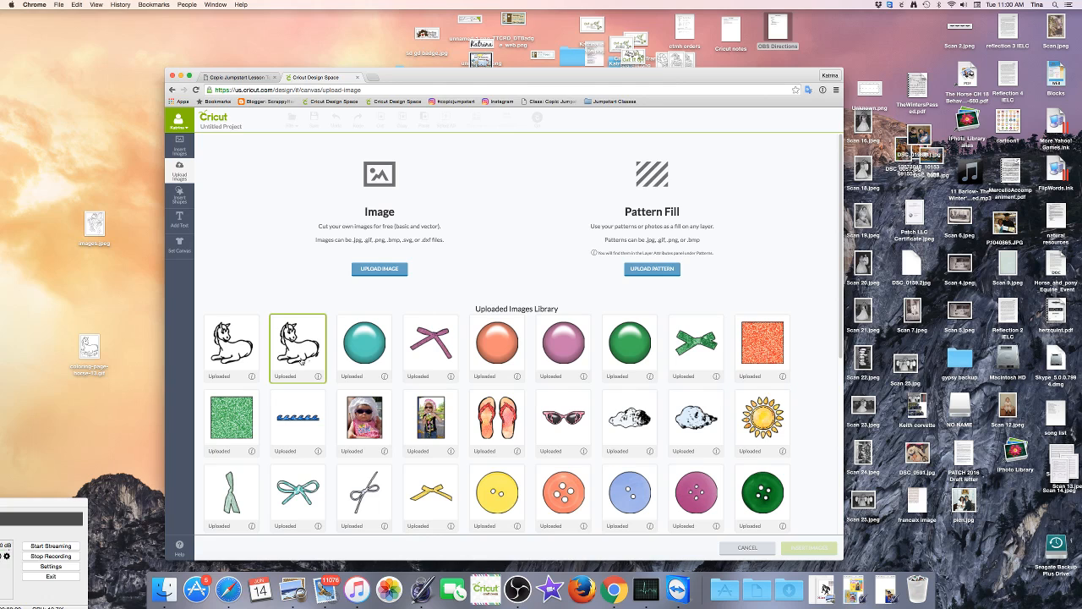
# Delete the duplicate horse, the second picture in the Uploaded Images Library
pyautogui.click(317, 377)
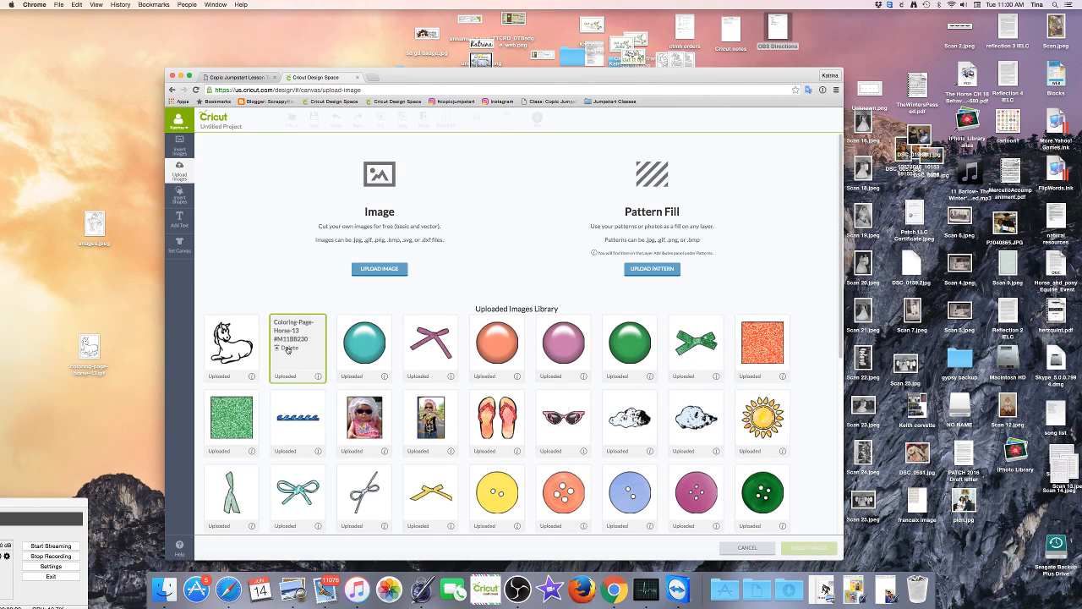
pyautogui.click(288, 348)
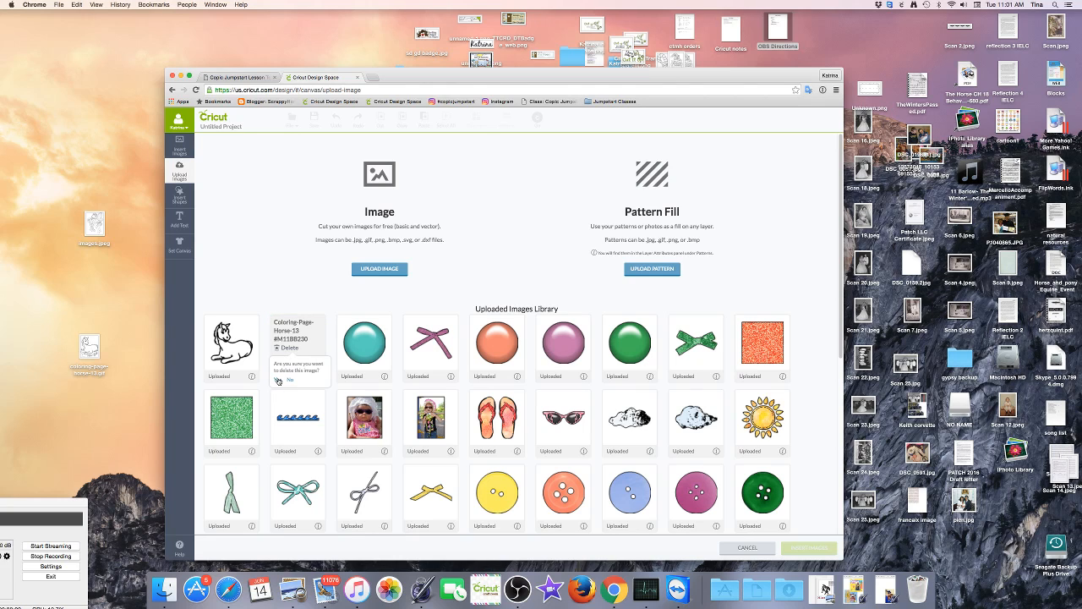
pyautogui.click(278, 380)
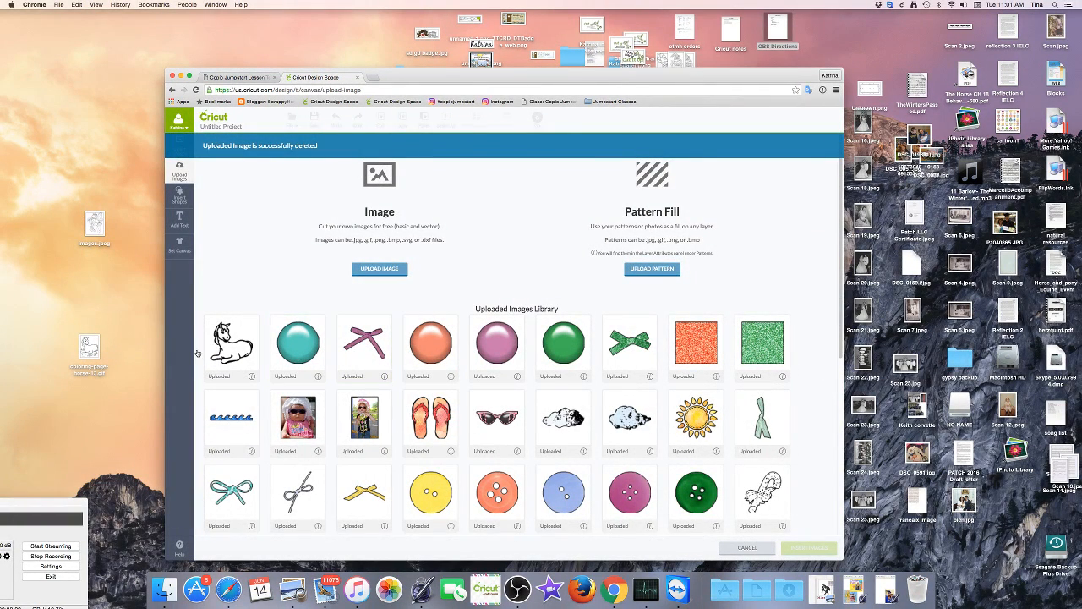
# Insert the remaining uploaded horse image onto the canvas and move it slightly up and to the left
pyautogui.click(221, 354)
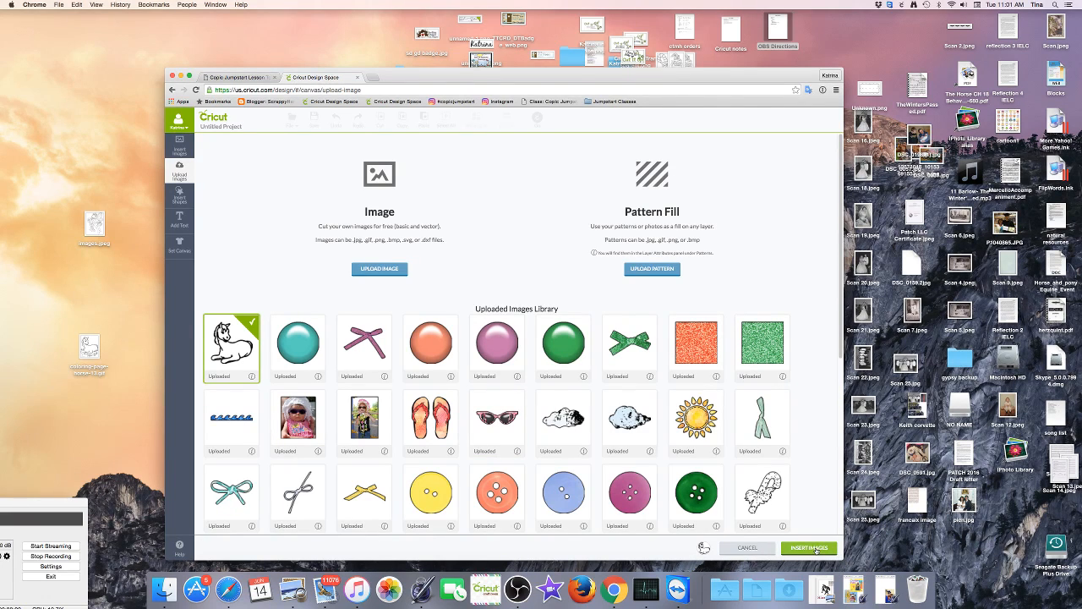
pyautogui.click(815, 549)
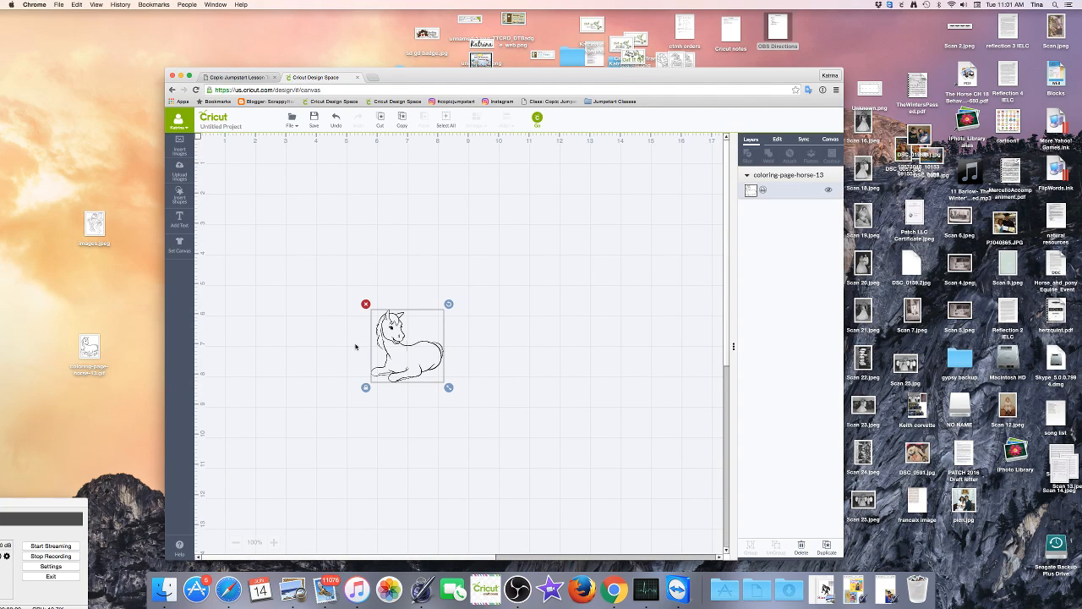
pyautogui.moveTo(369, 329); pyautogui.dragTo(364, 292)
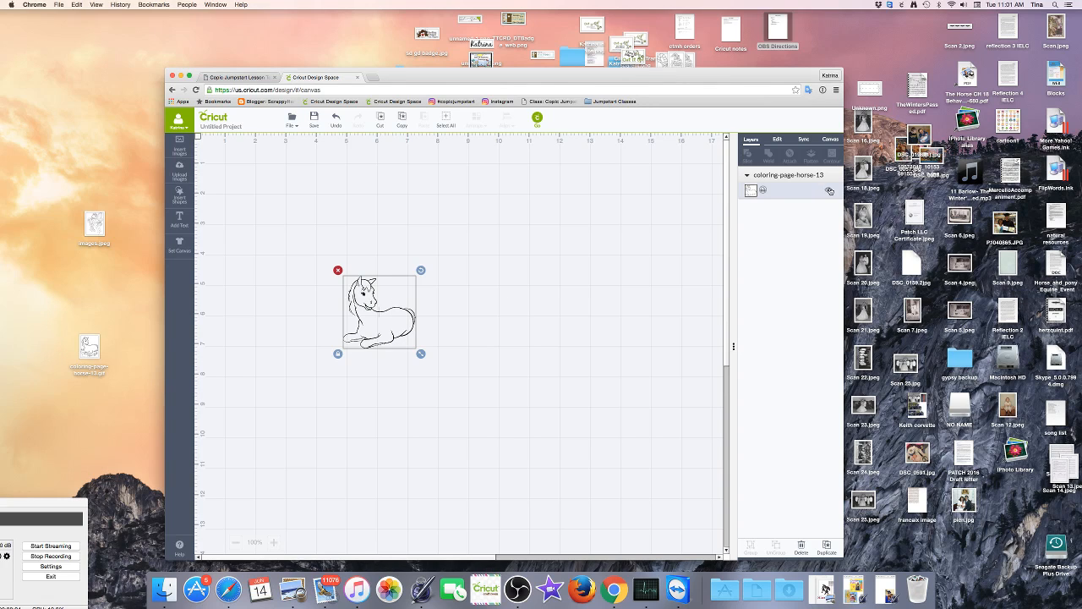
# Insert a white circle and, with its proportions unlocked, stretch it into a horizontal oval wider than the horse
pyautogui.click(180, 174)
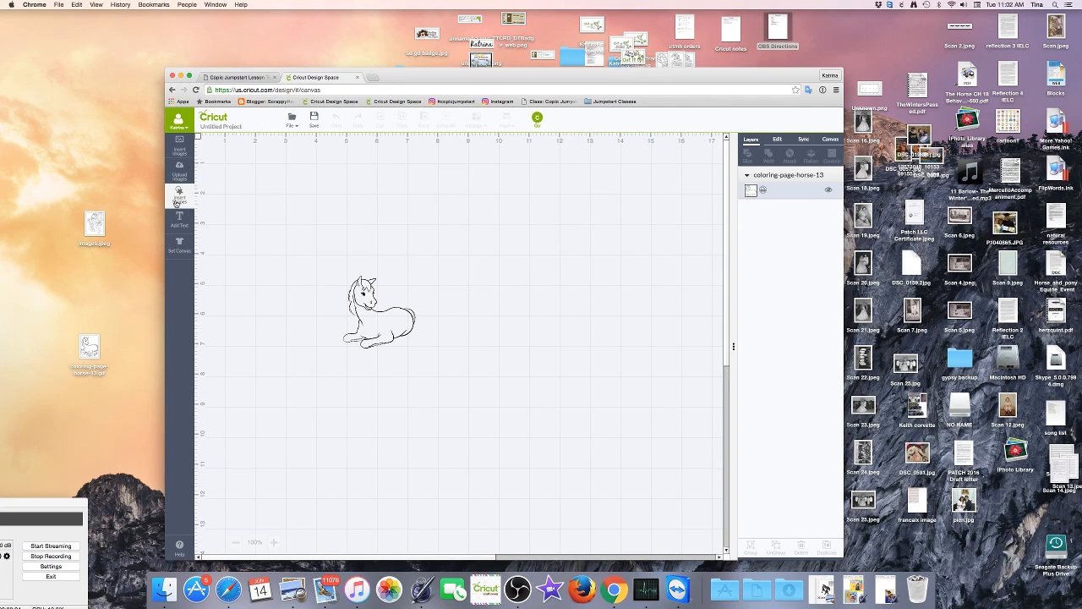
pyautogui.click(177, 201)
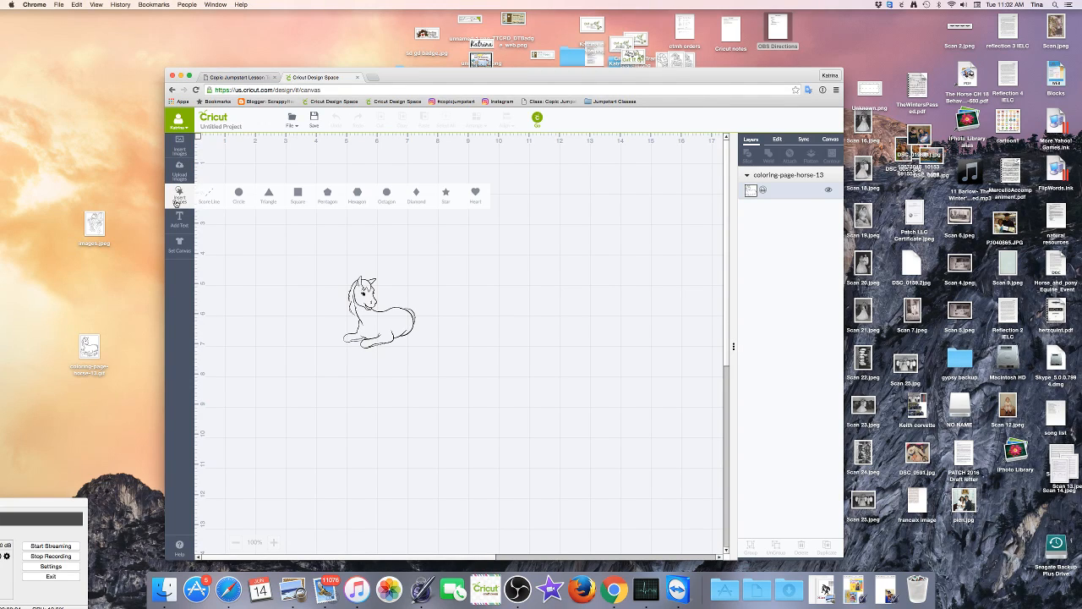
pyautogui.click(240, 193)
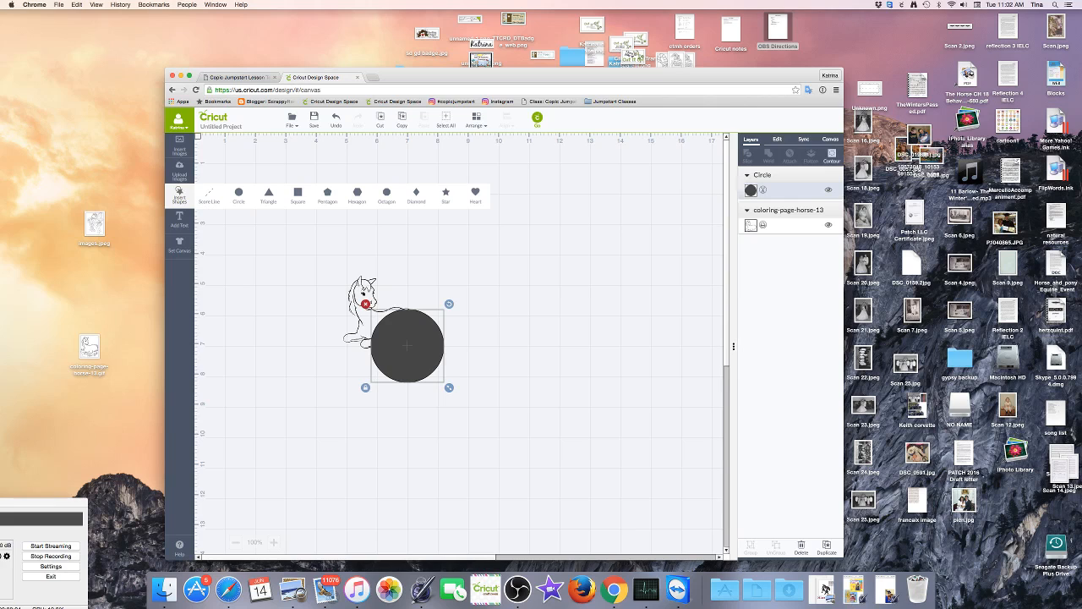
pyautogui.click(751, 192)
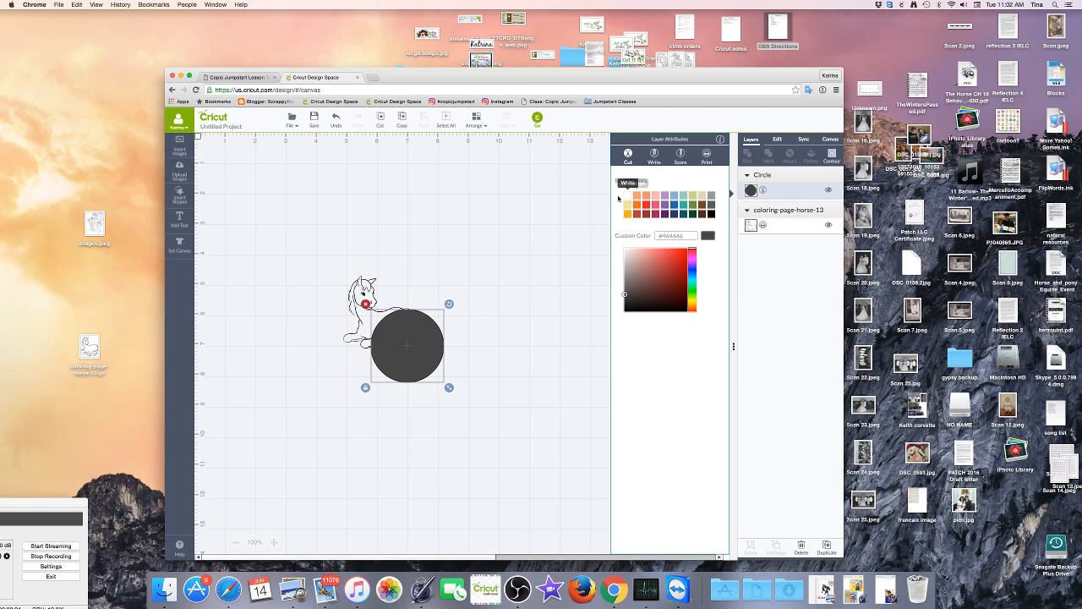
pyautogui.click(629, 195)
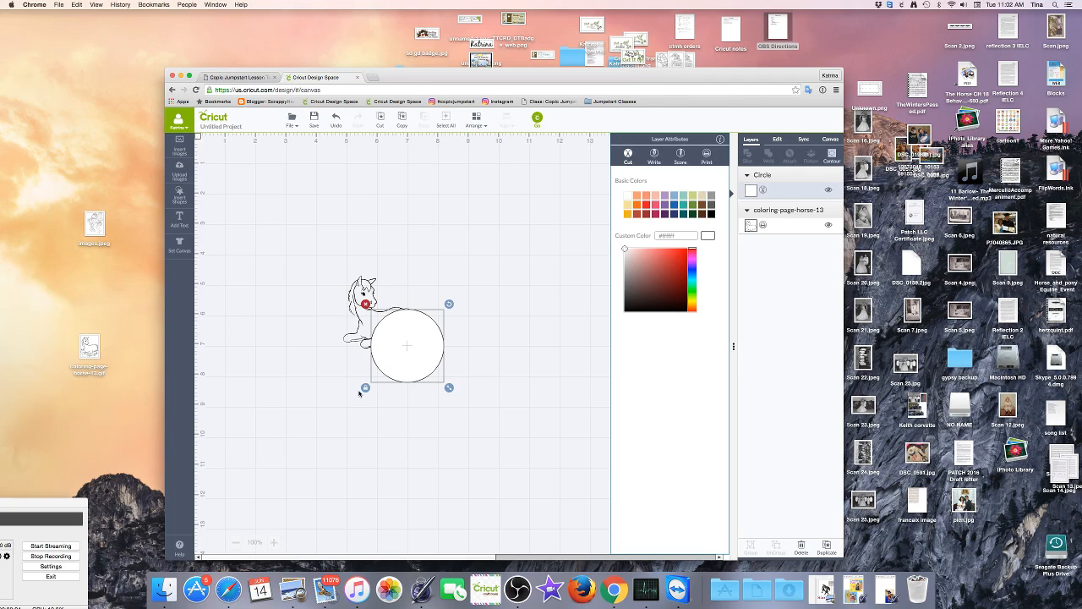
pyautogui.click(366, 387)
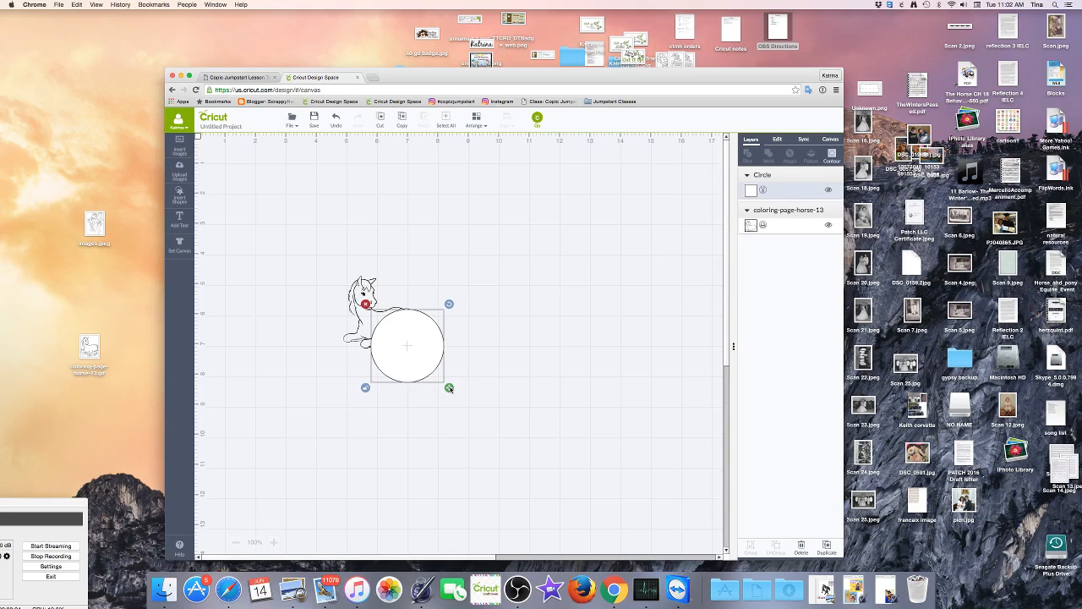
pyautogui.moveTo(450, 389); pyautogui.dragTo(494, 389)
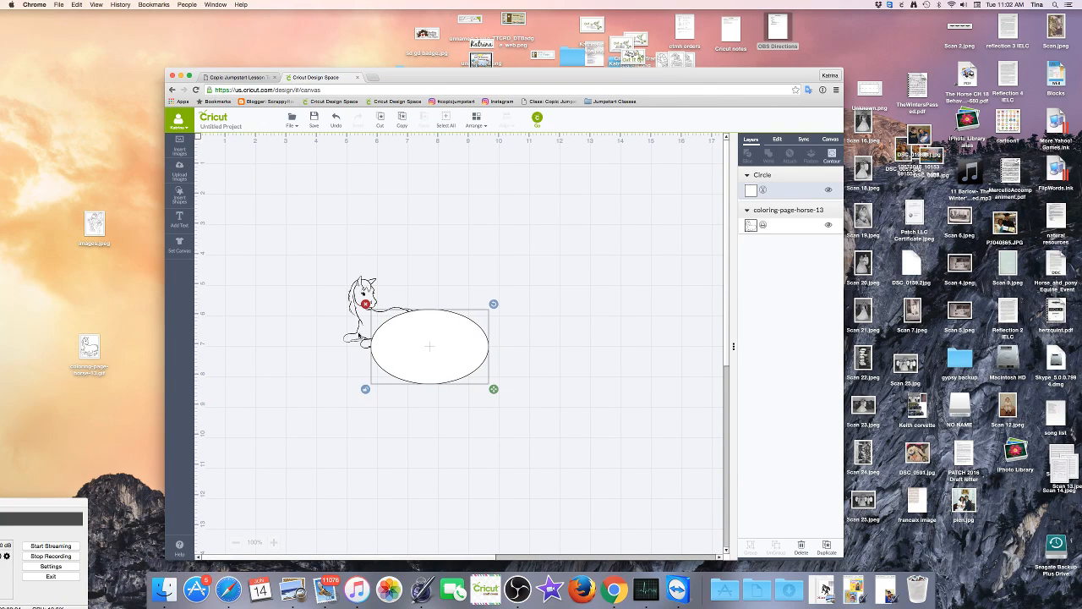
# Bring the horse to the front and place it inside the white oval
pyautogui.click(359, 334)
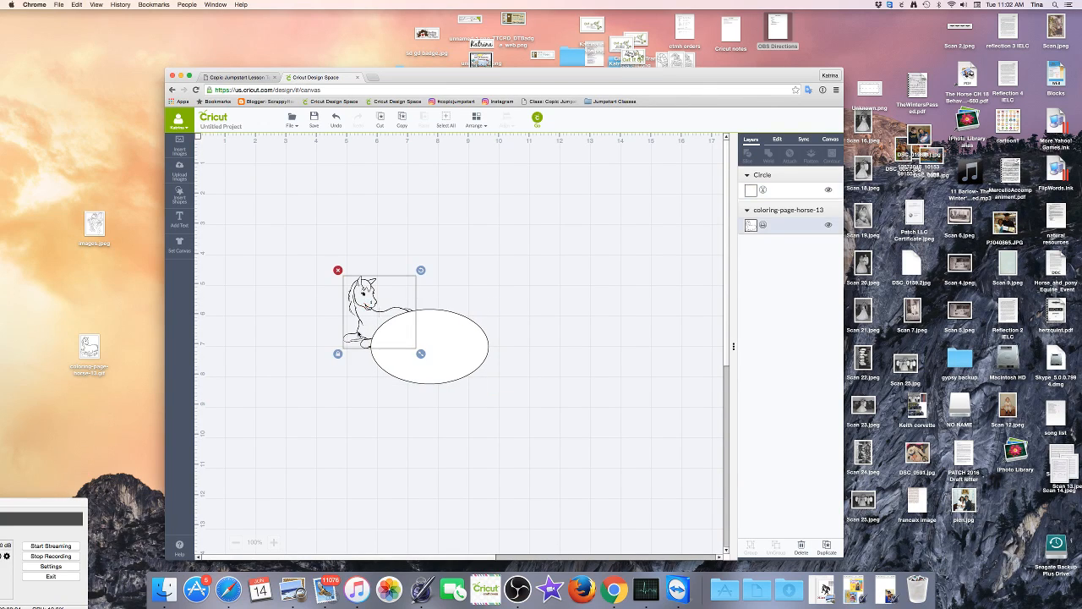
pyautogui.rightClick(364, 326)
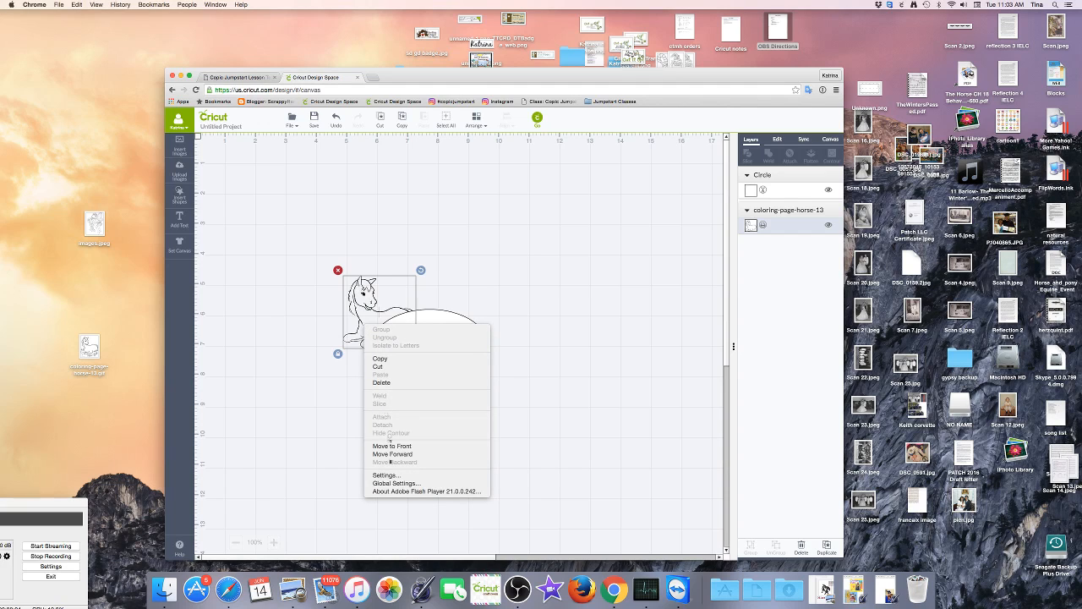
pyautogui.click(398, 446)
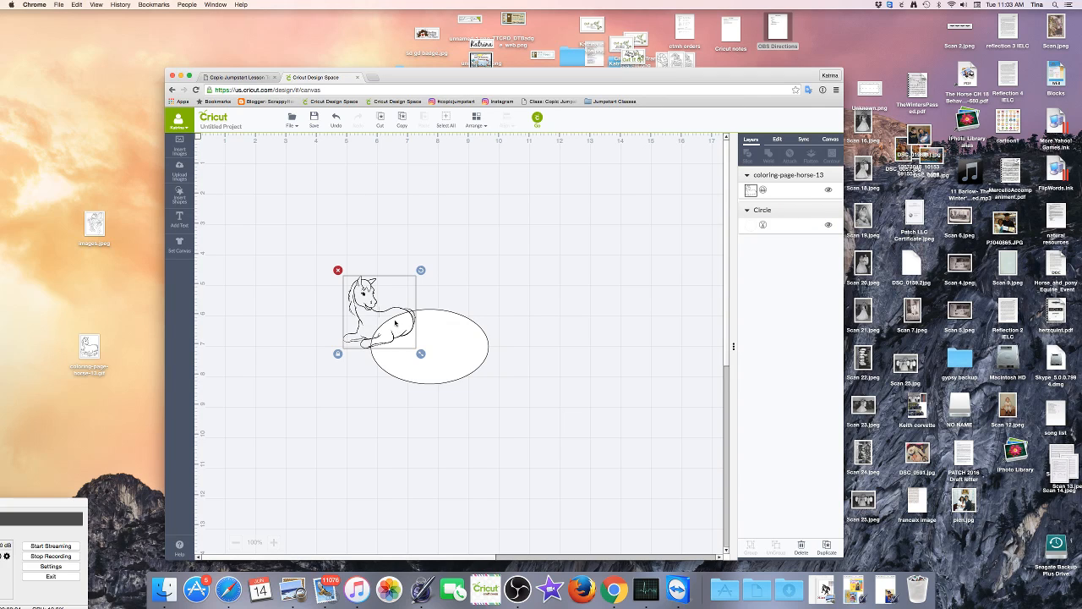
pyautogui.moveTo(407, 328); pyautogui.dragTo(478, 364)
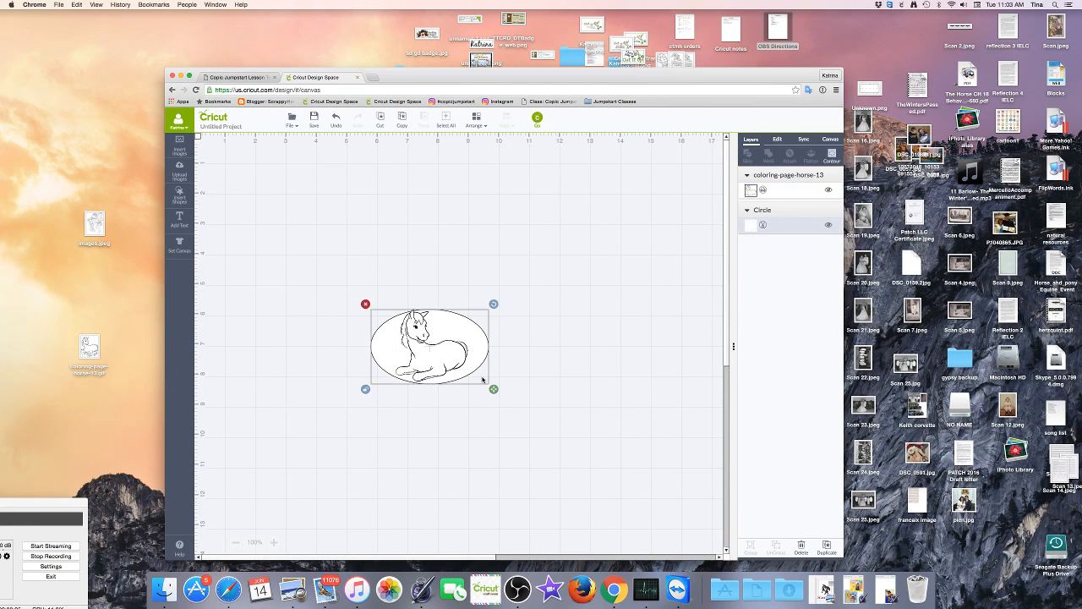
# Reshape the white oval to about 3.3 inches wide and 2.8 inches tall, and center the horse inside it
pyautogui.moveTo(494, 391); pyautogui.dragTo(439, 381)
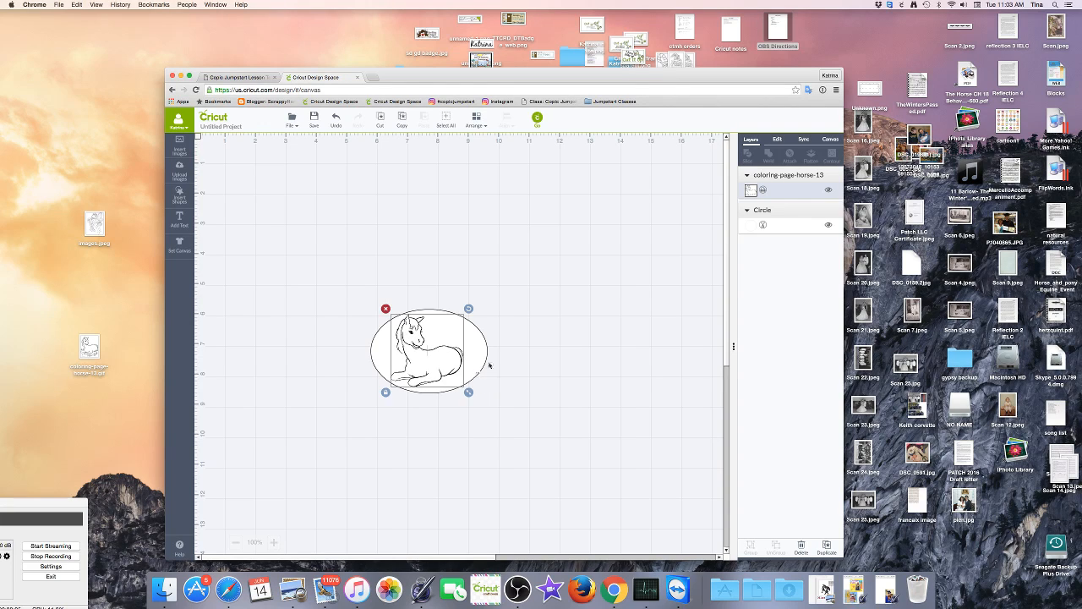
pyautogui.click(489, 364)
pyautogui.click(478, 366)
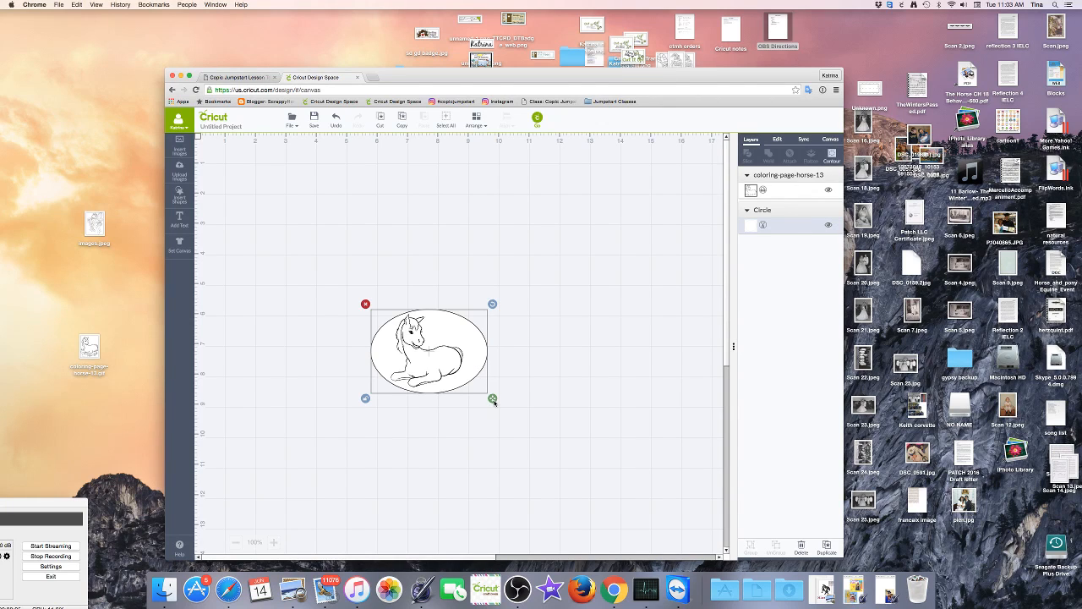
pyautogui.moveTo(492, 398); pyautogui.dragTo(478, 402)
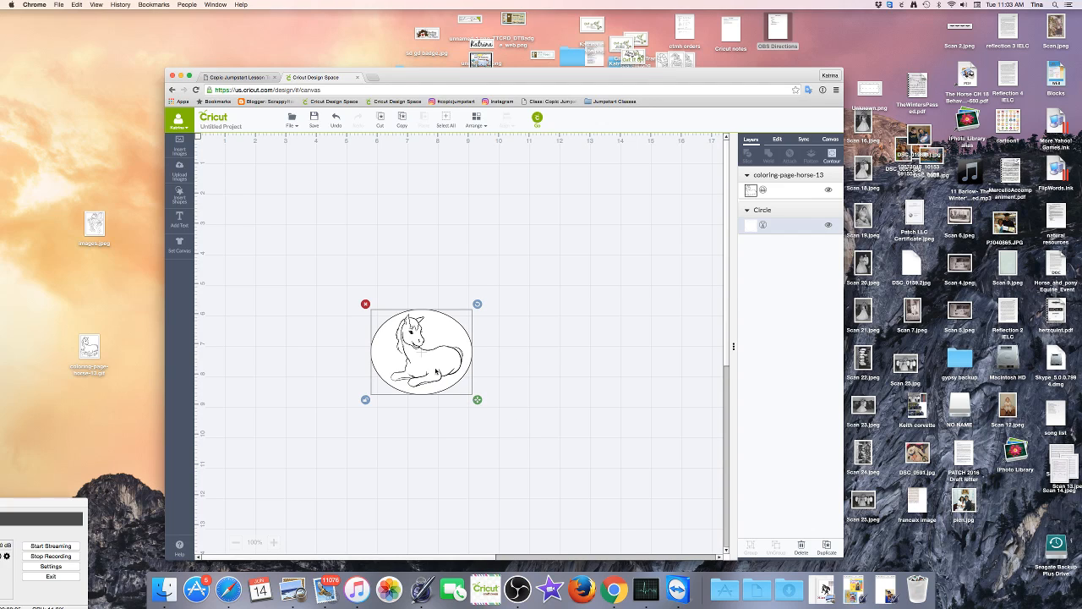
pyautogui.moveTo(426, 366); pyautogui.dragTo(420, 367)
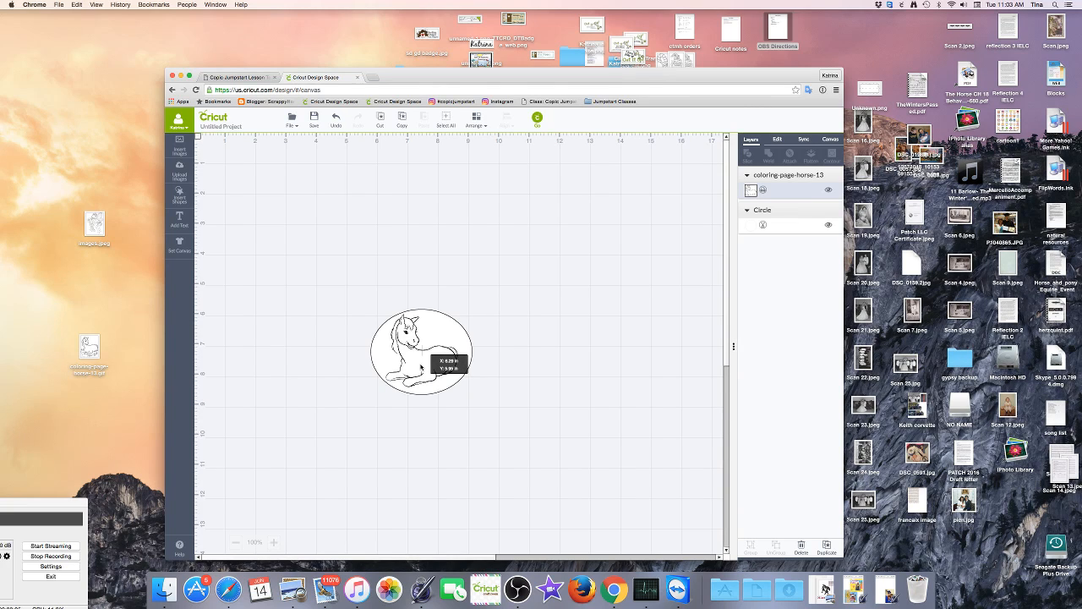
pyautogui.moveTo(421, 366); pyautogui.dragTo(422, 366)
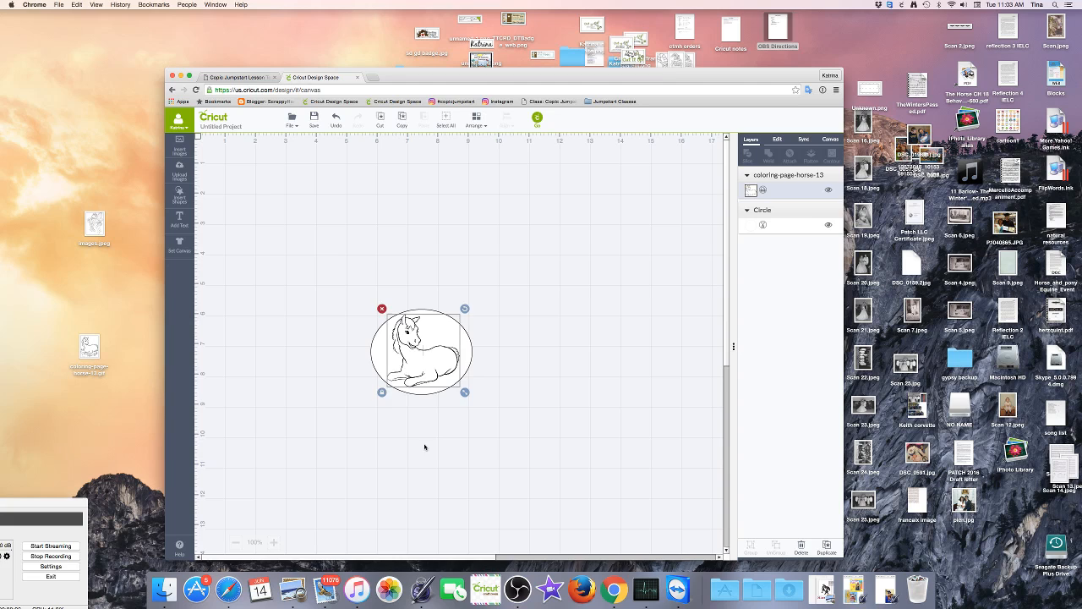
pyautogui.click(388, 412)
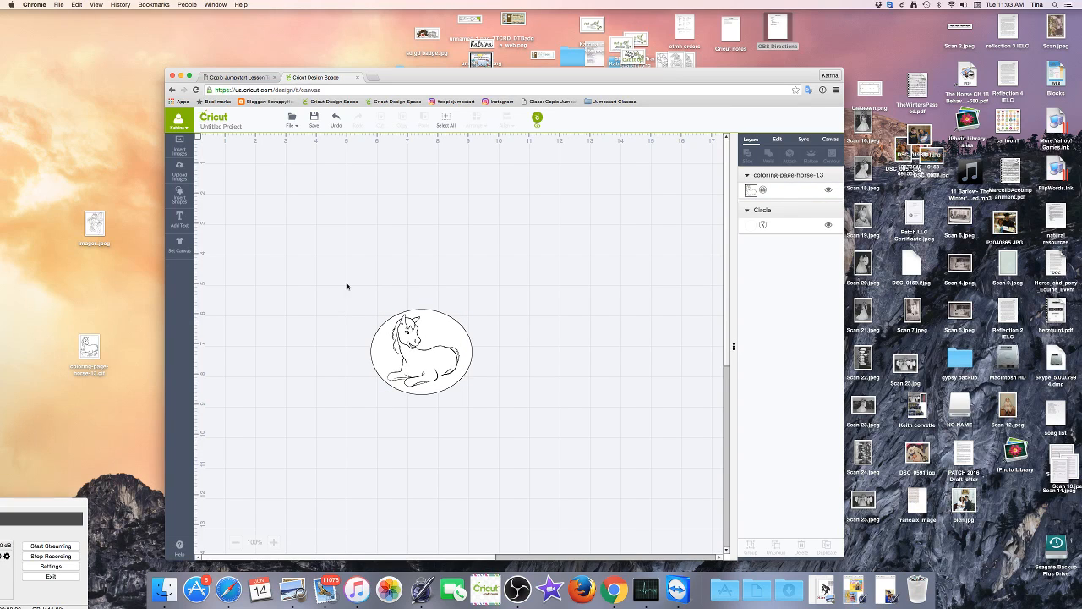
# Flatten the horse and oval into one printable image and proceed through the mat preview with 8.5x11 material
pyautogui.moveTo(349, 287); pyautogui.dragTo(396, 352)
pyautogui.moveTo(368, 314); pyautogui.dragTo(508, 426)
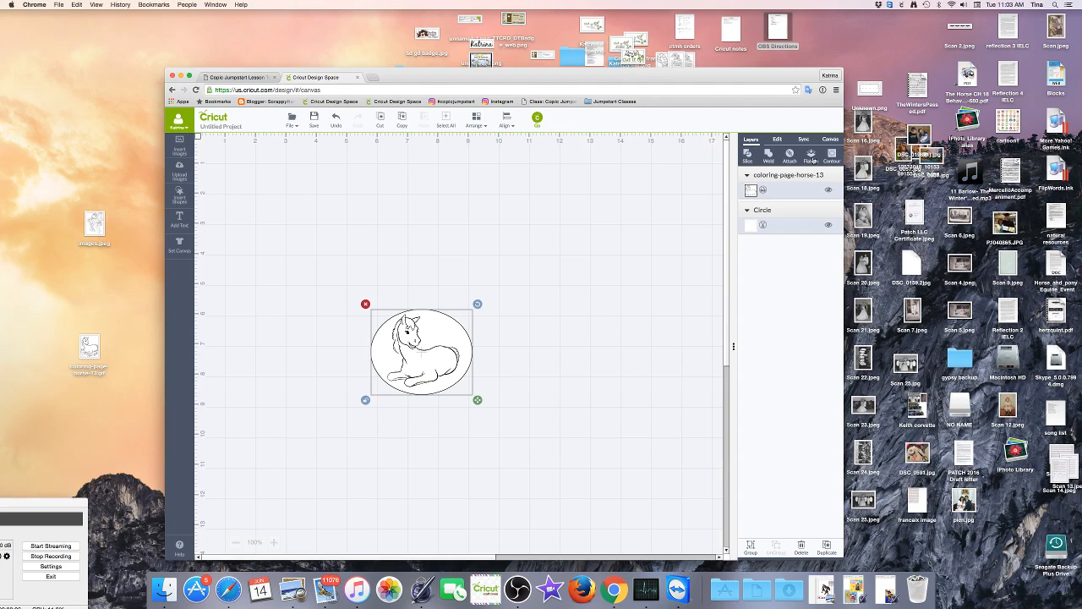
pyautogui.click(812, 158)
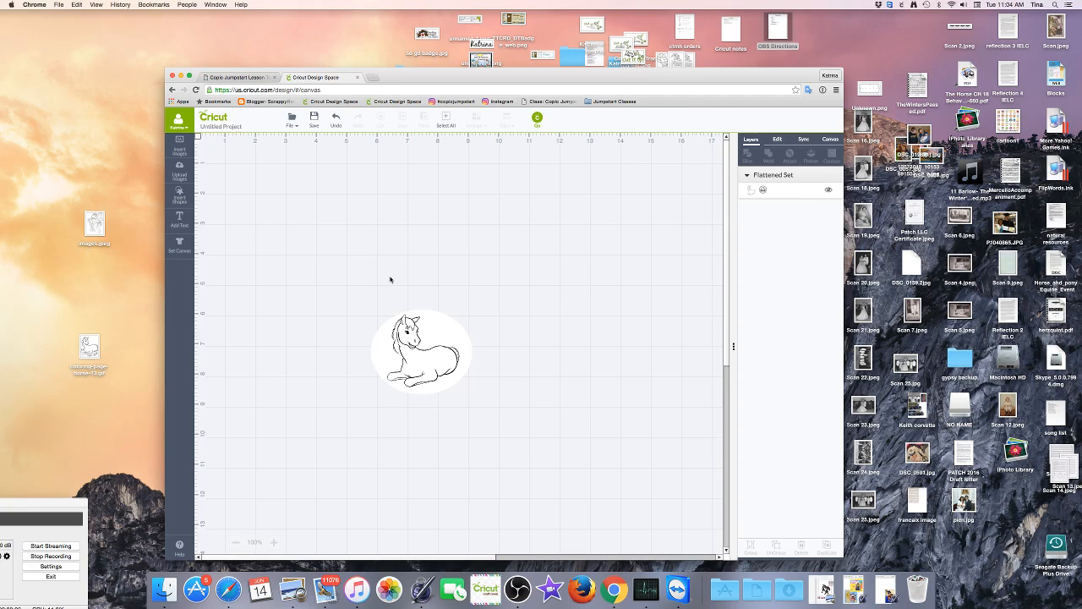
pyautogui.click(537, 120)
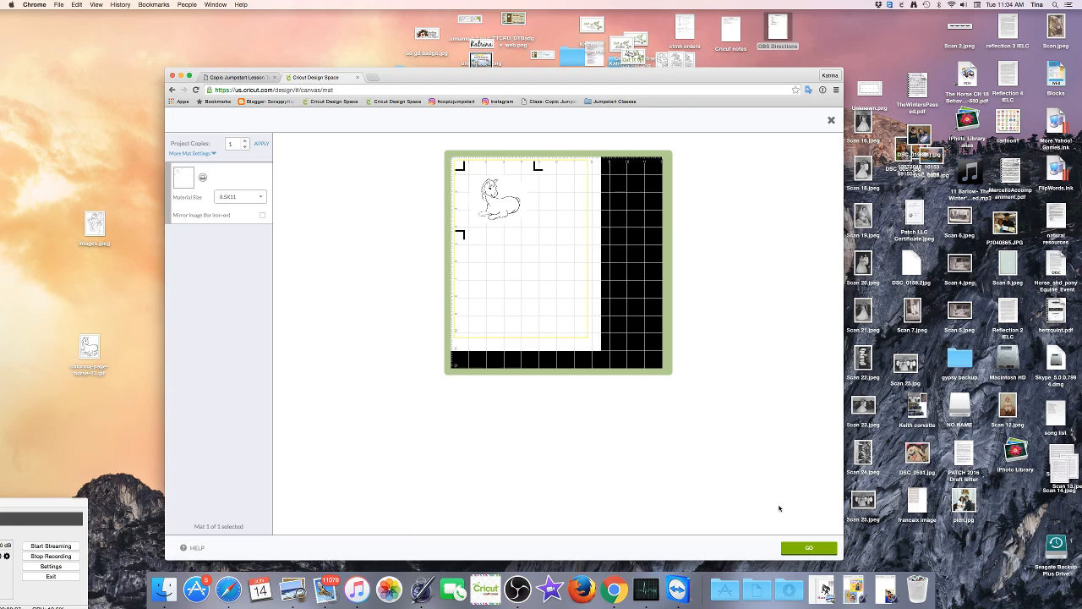
pyautogui.click(805, 549)
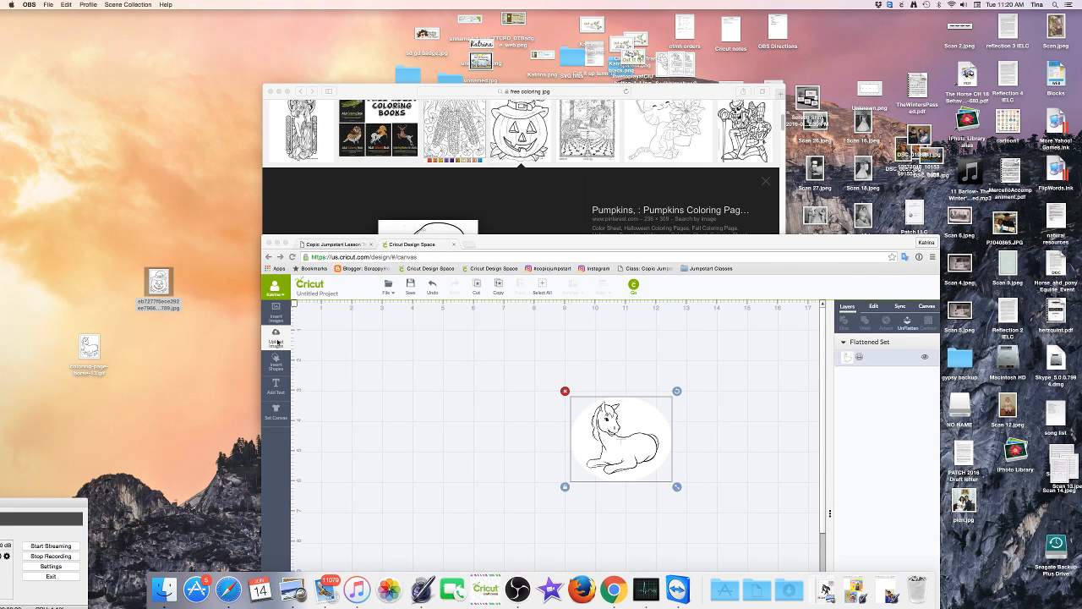
# Upload the pumpkin file eb7277f5ece292ee796624843e6d4789.jpg from the Desktop as a simple image
pyautogui.click(276, 341)
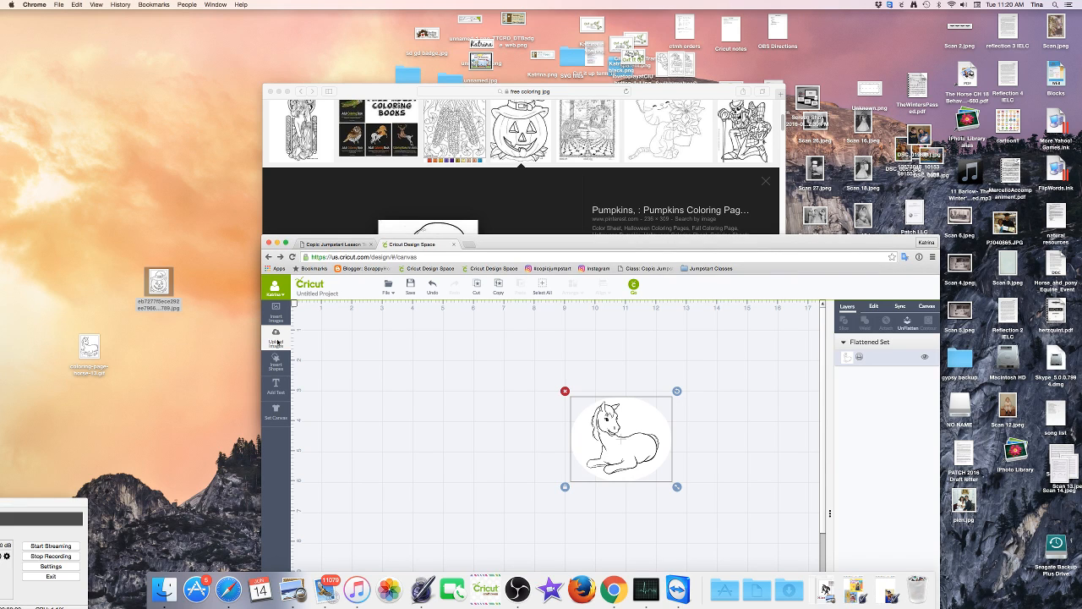
pyautogui.click(276, 341)
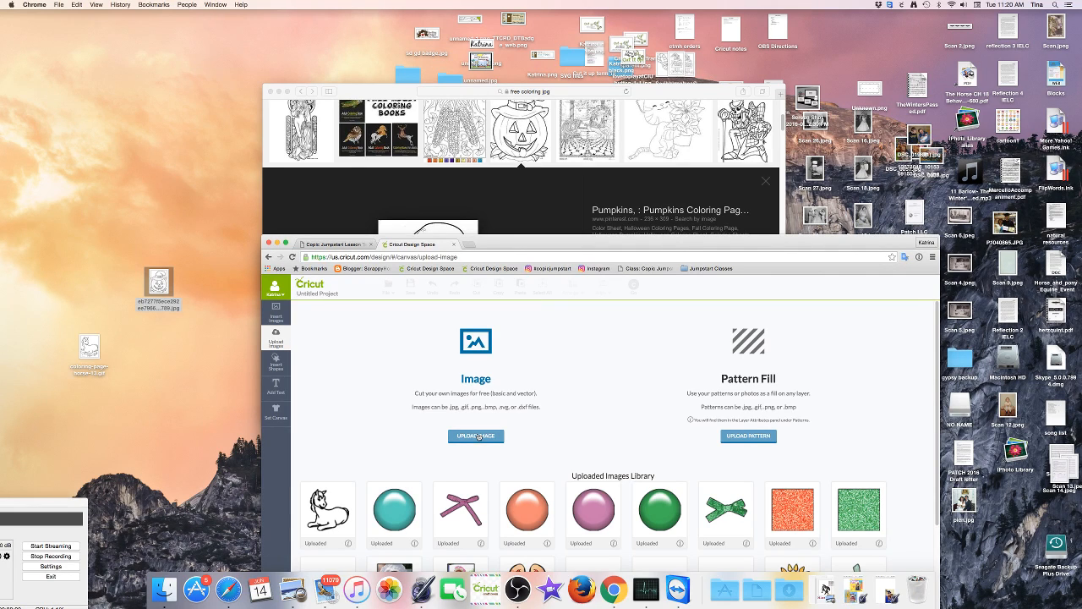
pyautogui.click(476, 436)
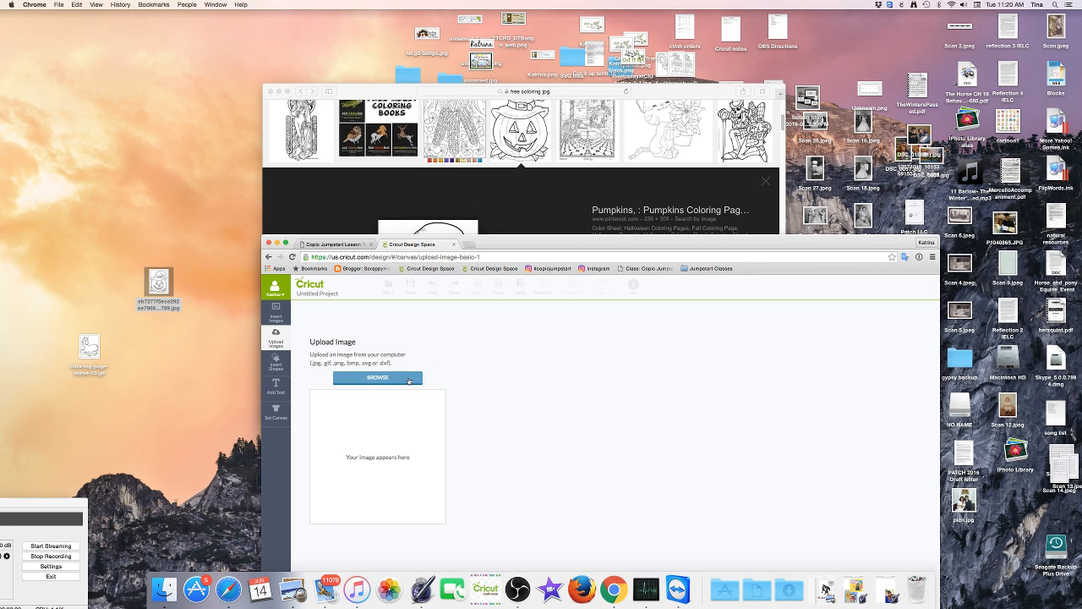
pyautogui.click(399, 379)
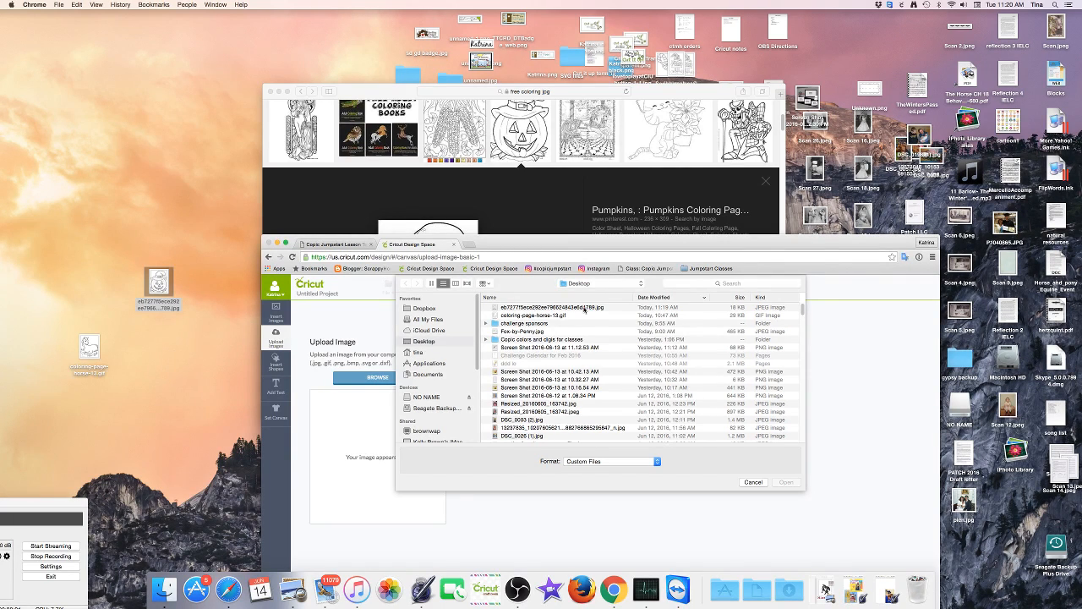
pyautogui.click(584, 307)
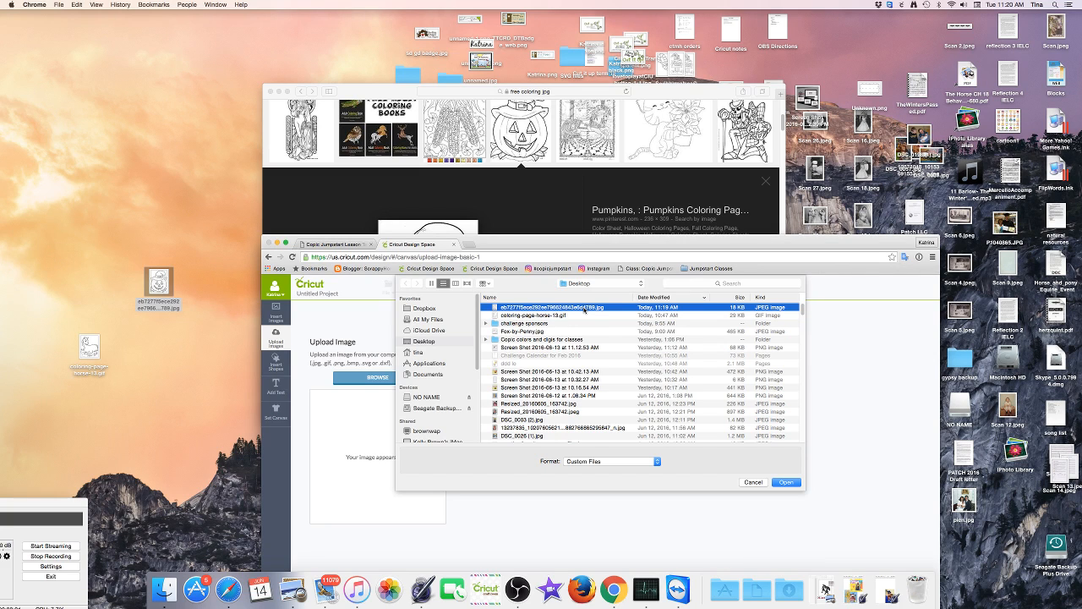
pyautogui.click(779, 483)
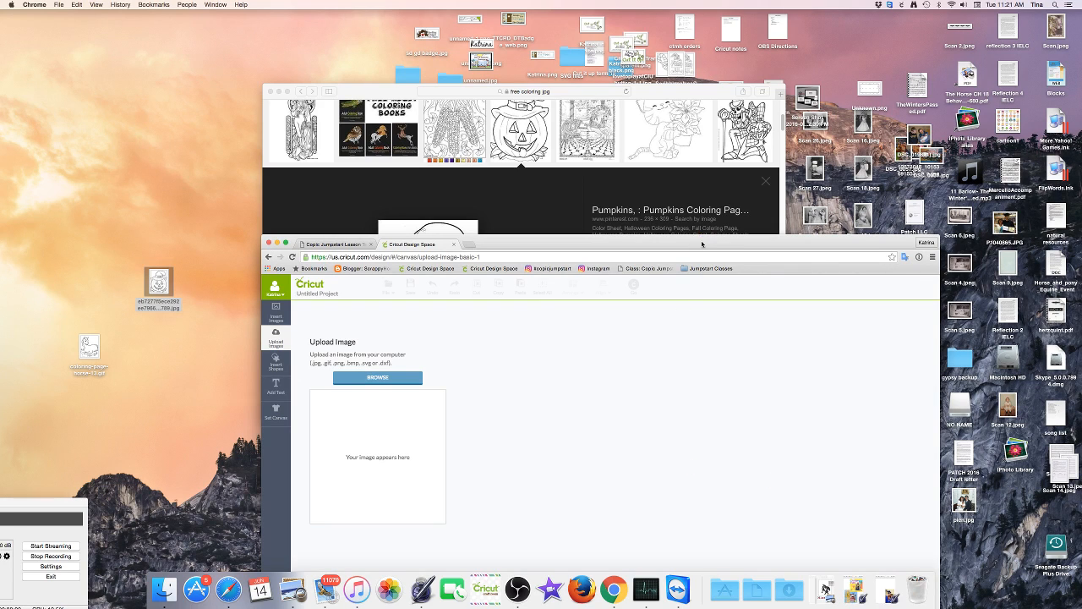
pyautogui.moveTo(700, 242); pyautogui.dragTo(615, 74)
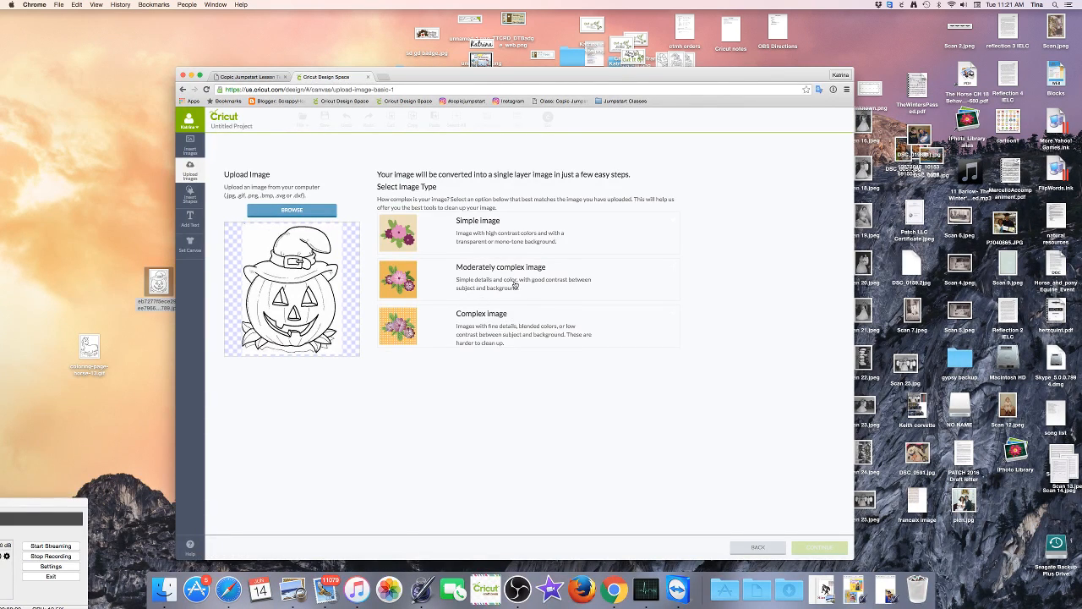
pyautogui.click(508, 237)
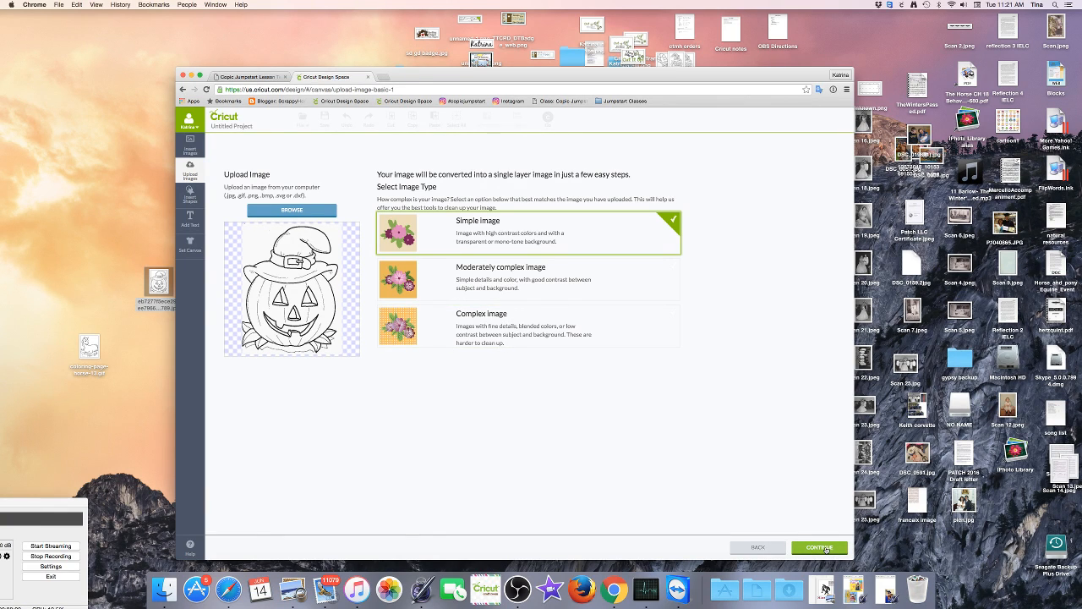
pyautogui.click(826, 548)
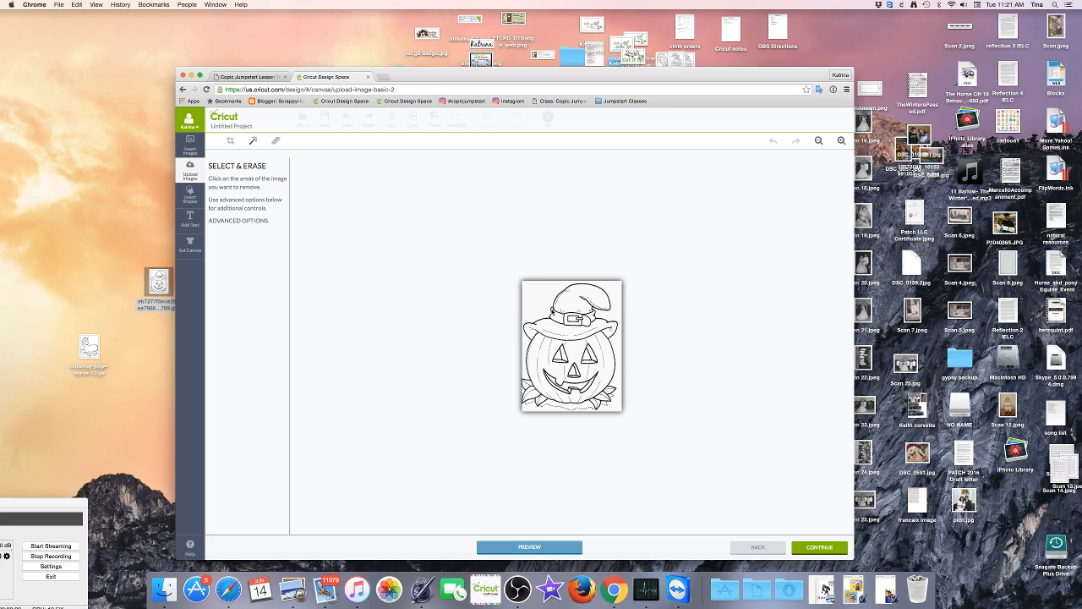
# Remove the background around the pumpkin, erase the leftover marks beneath it, and accept the cleaned-up image
pyautogui.click(528, 301)
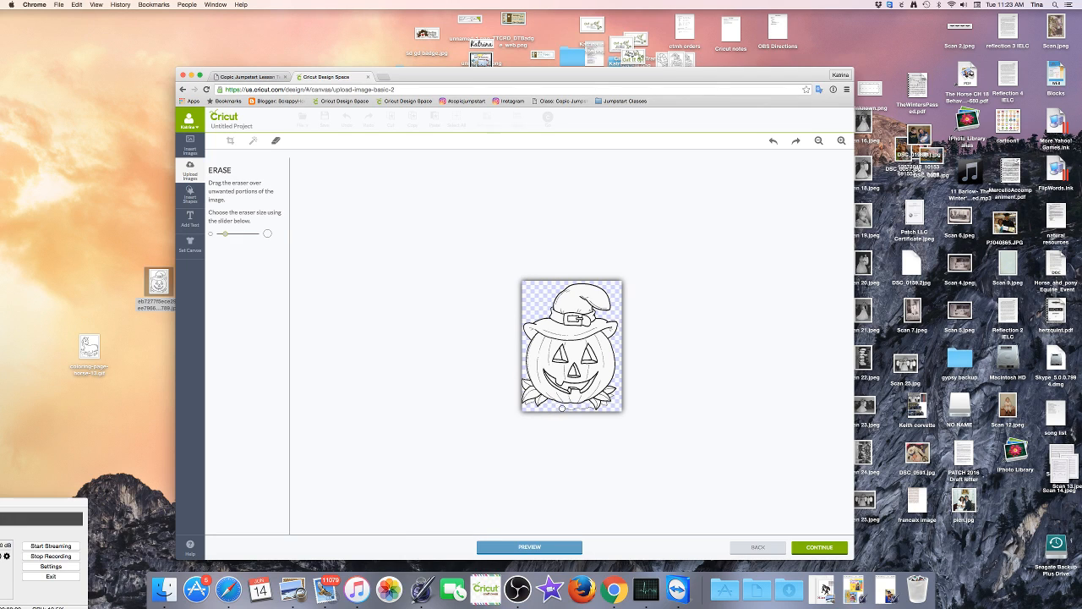
pyautogui.click(562, 408)
pyautogui.click(840, 142)
pyautogui.click(840, 143)
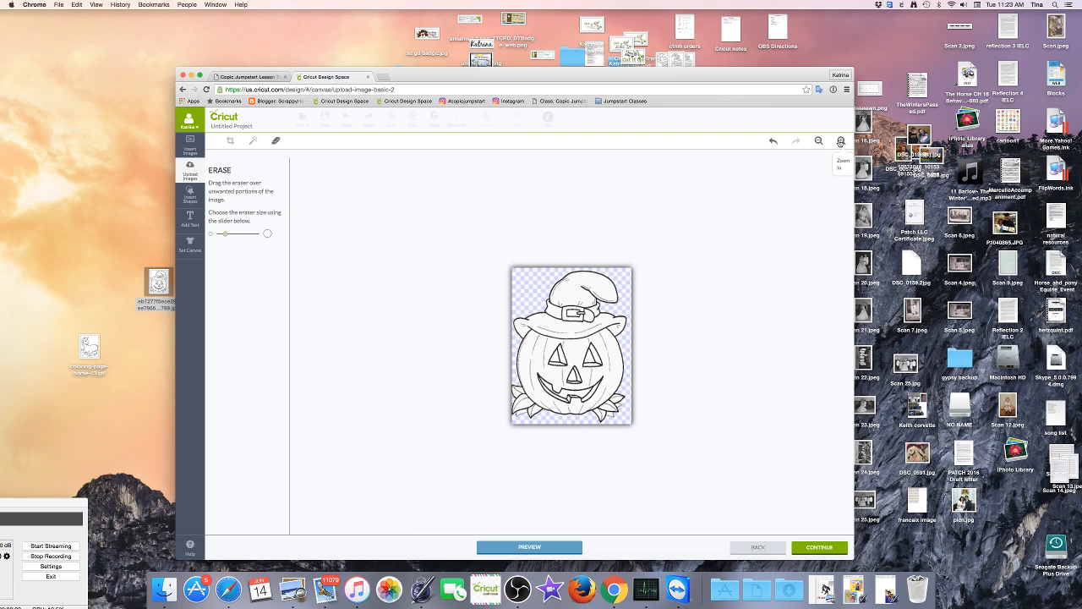
pyautogui.click(840, 142)
pyautogui.click(841, 142)
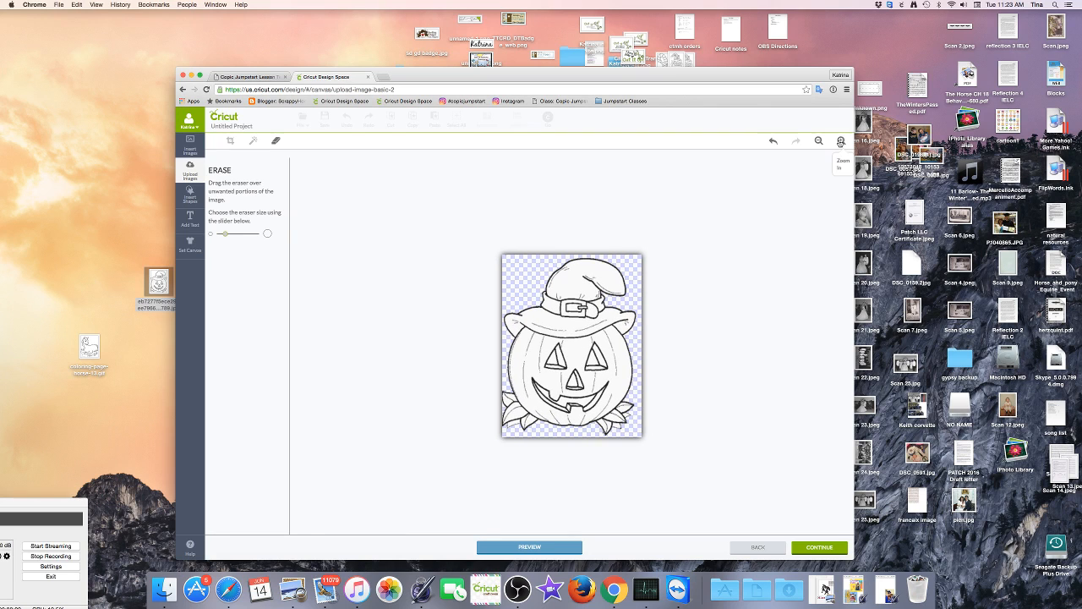
pyautogui.click(840, 142)
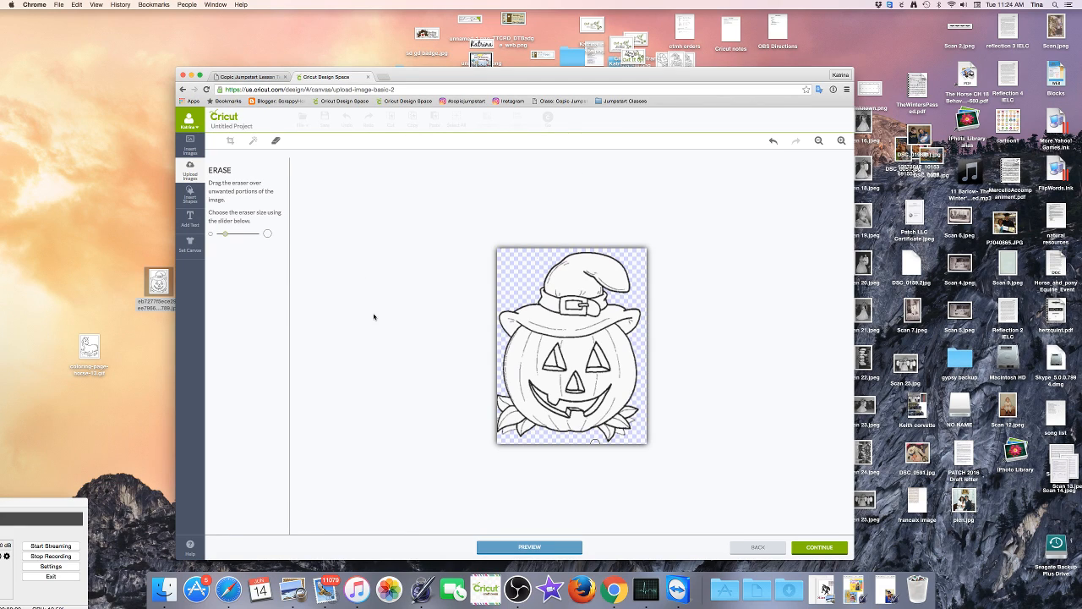
pyautogui.click(819, 547)
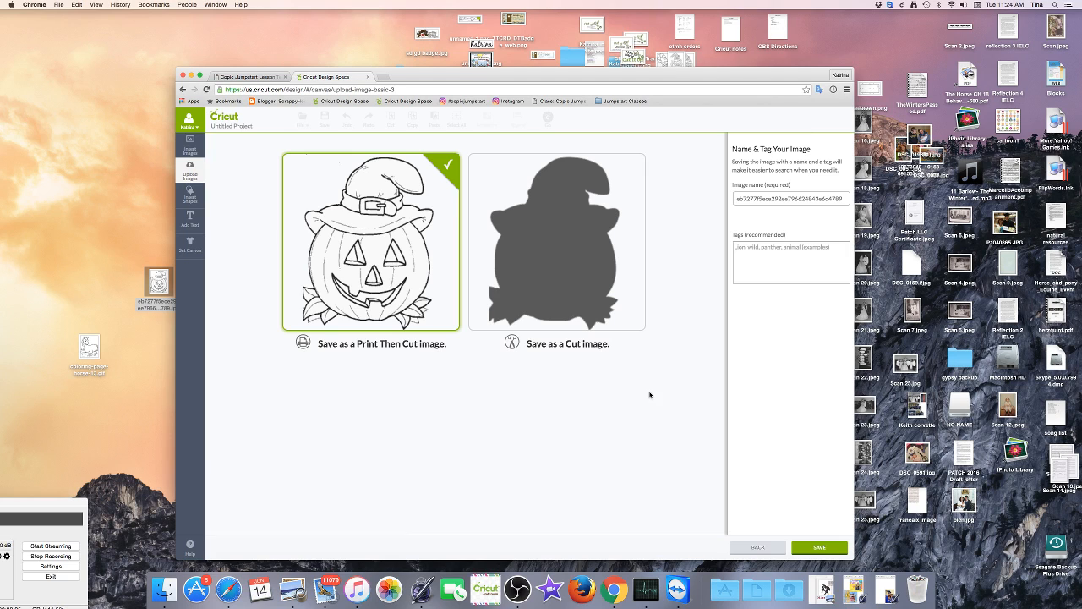
# Name the image pumpkin, tag it halloween, and save it as a Print Then Cut image
pyautogui.doubleClick(773, 200)
pyautogui.doubleClick(753, 197)
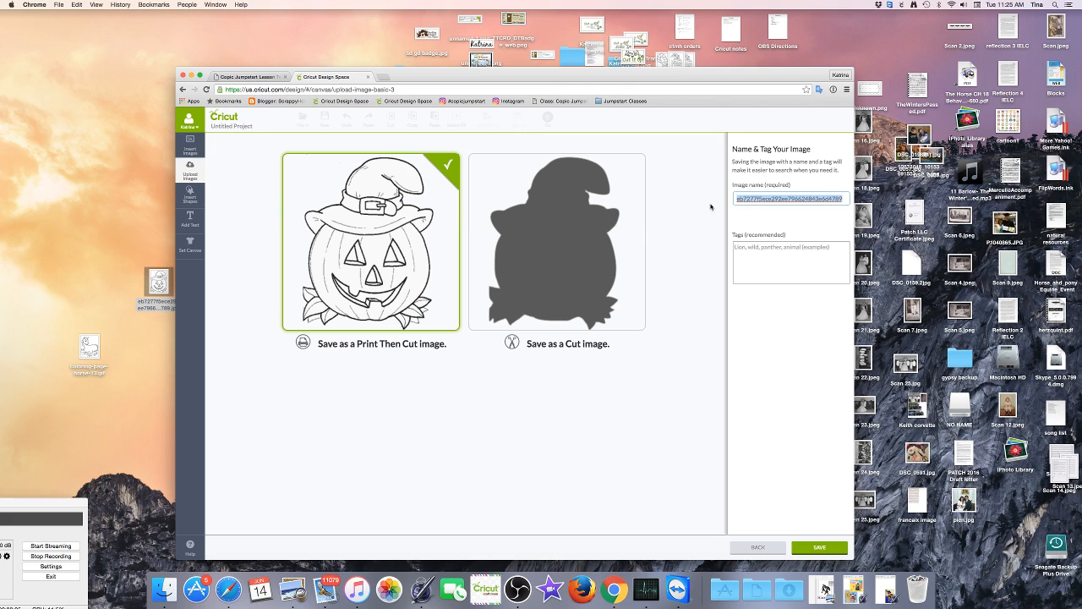
pyautogui.write('pumpkin')
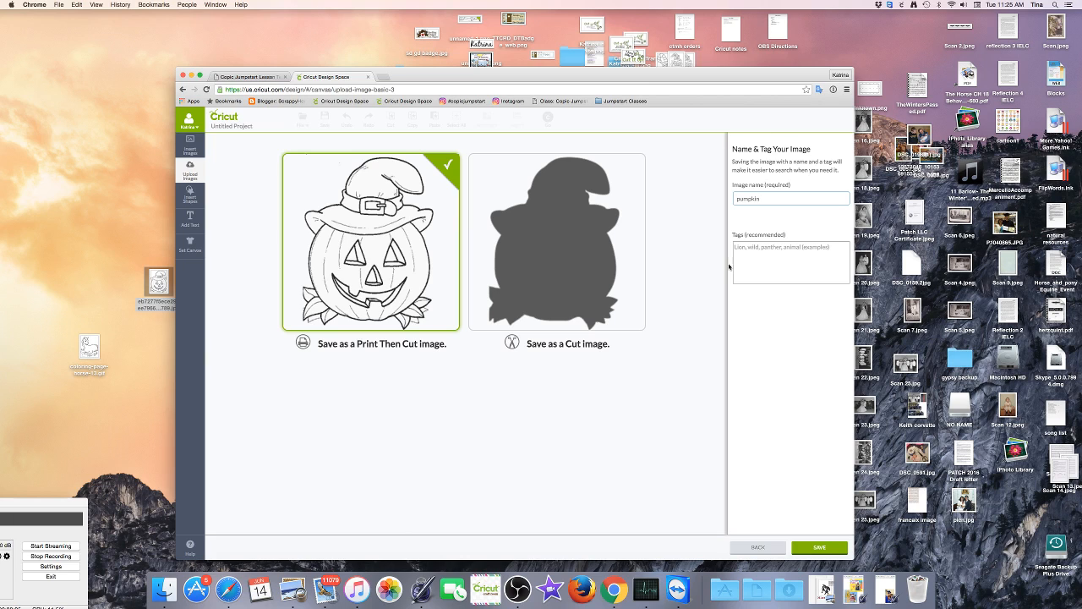
pyautogui.click(778, 255)
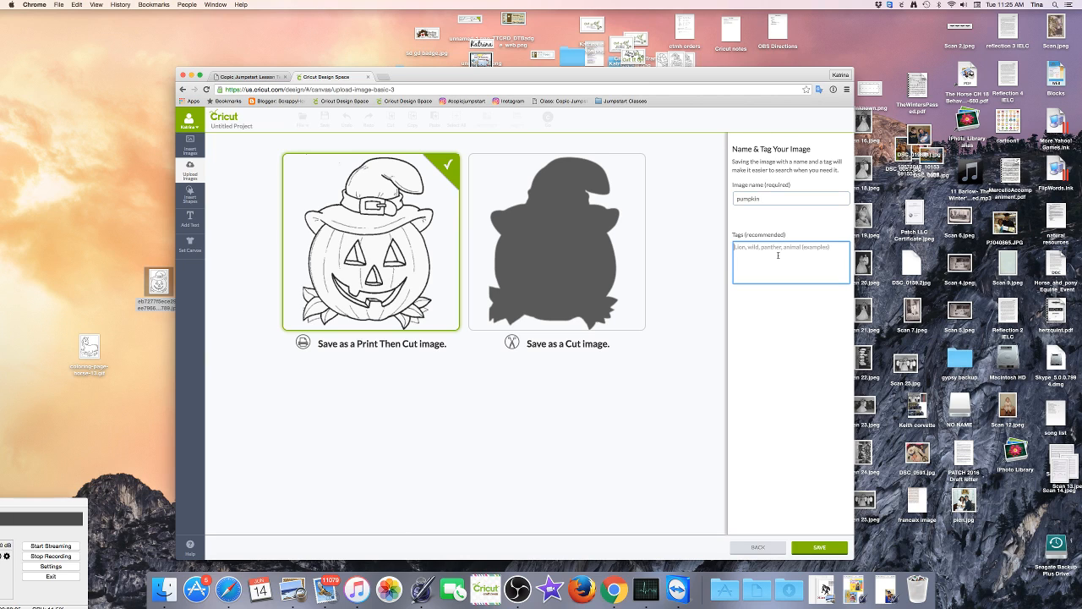
pyautogui.write('halloween')
pyautogui.click(833, 548)
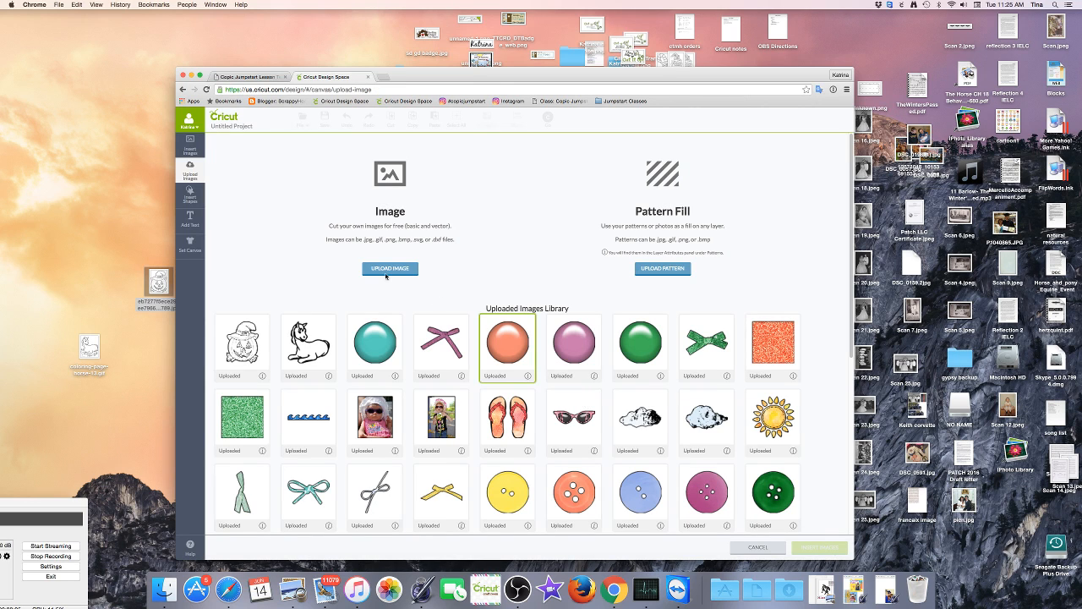
# Insert the uploaded pumpkin image onto the canvas and hide the flattened horse layer
pyautogui.click(228, 355)
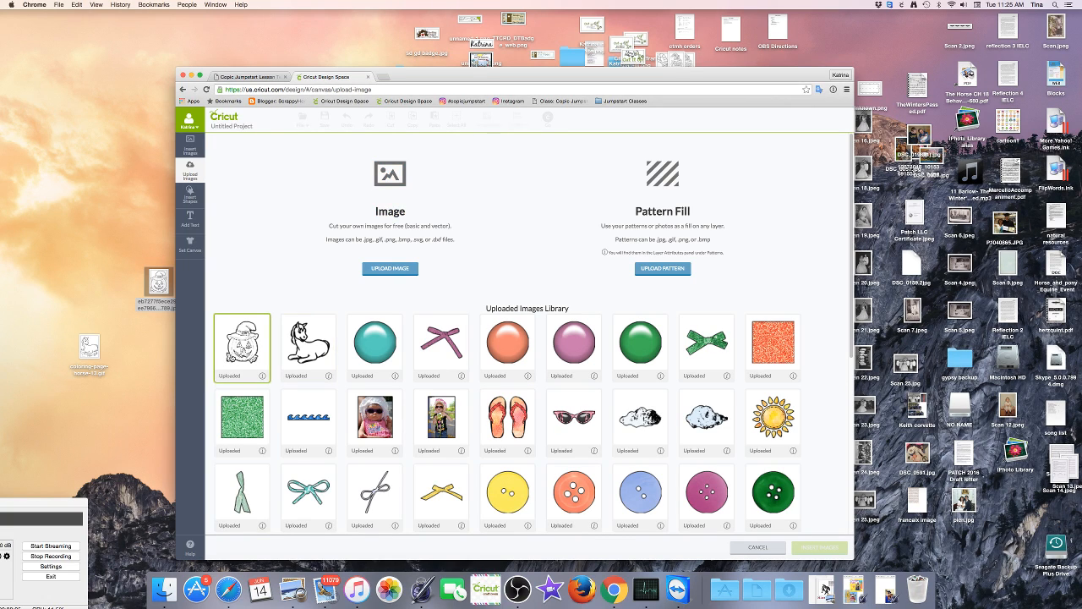
pyautogui.click(228, 355)
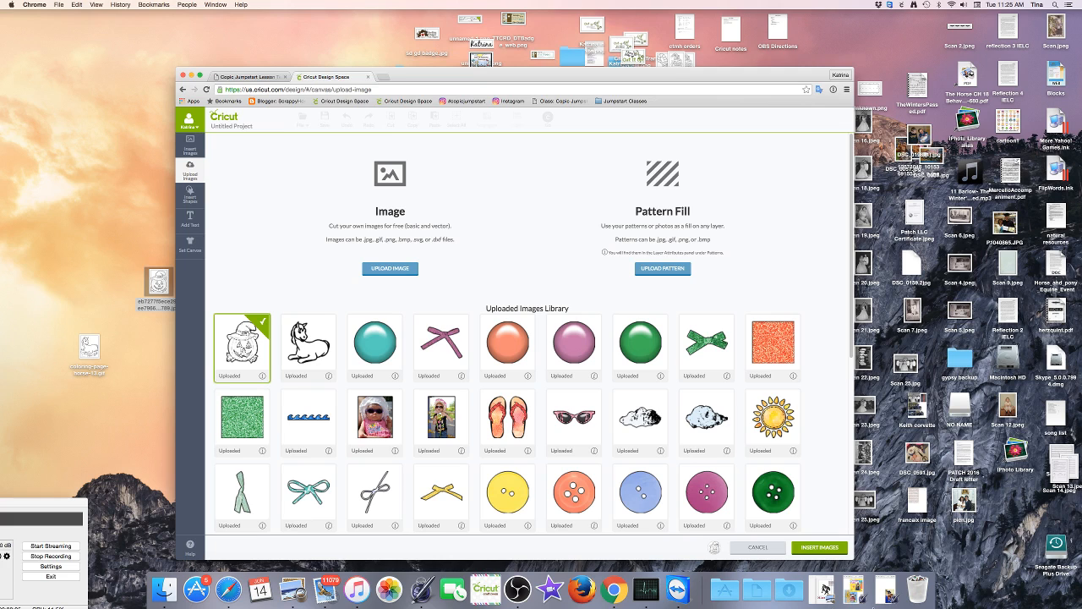
pyautogui.click(821, 547)
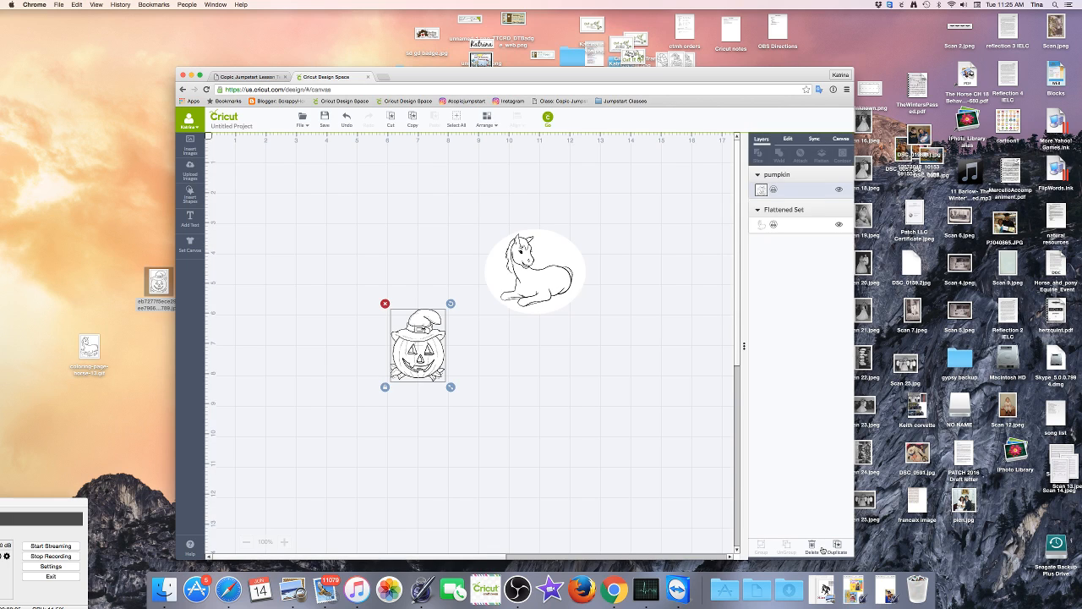
pyautogui.click(839, 190)
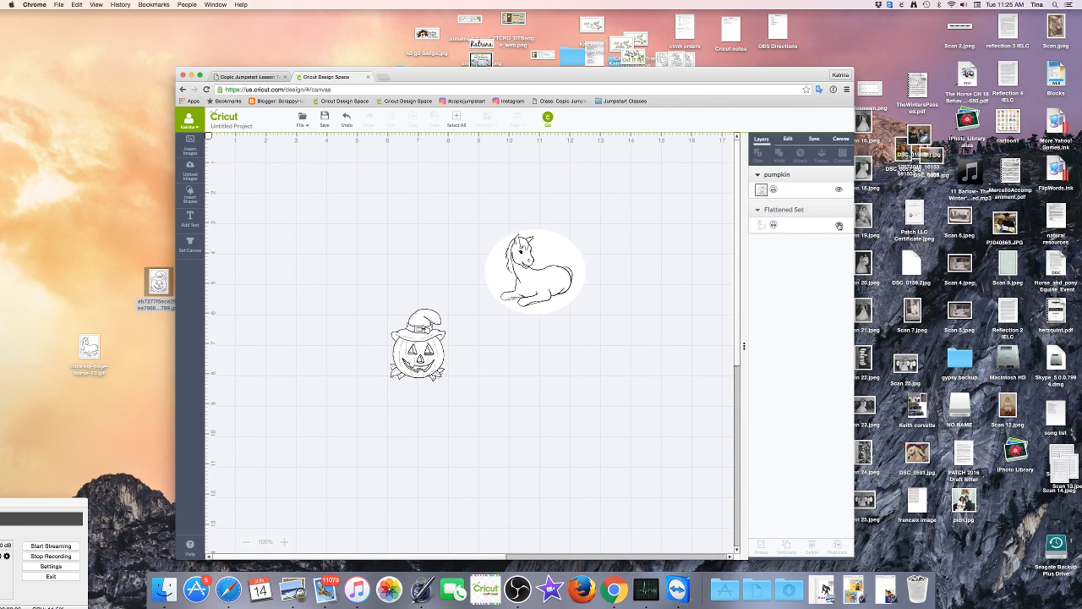
pyautogui.click(840, 225)
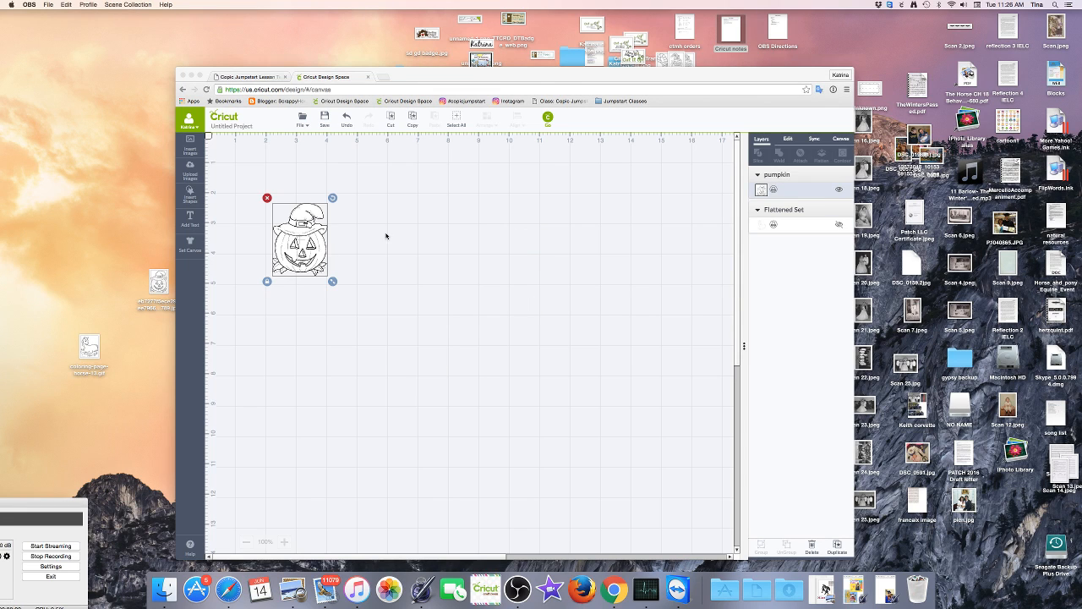
# Enlarge the pumpkin proportionally to about 3 inches wide and 4 inches tall
pyautogui.click(330, 282)
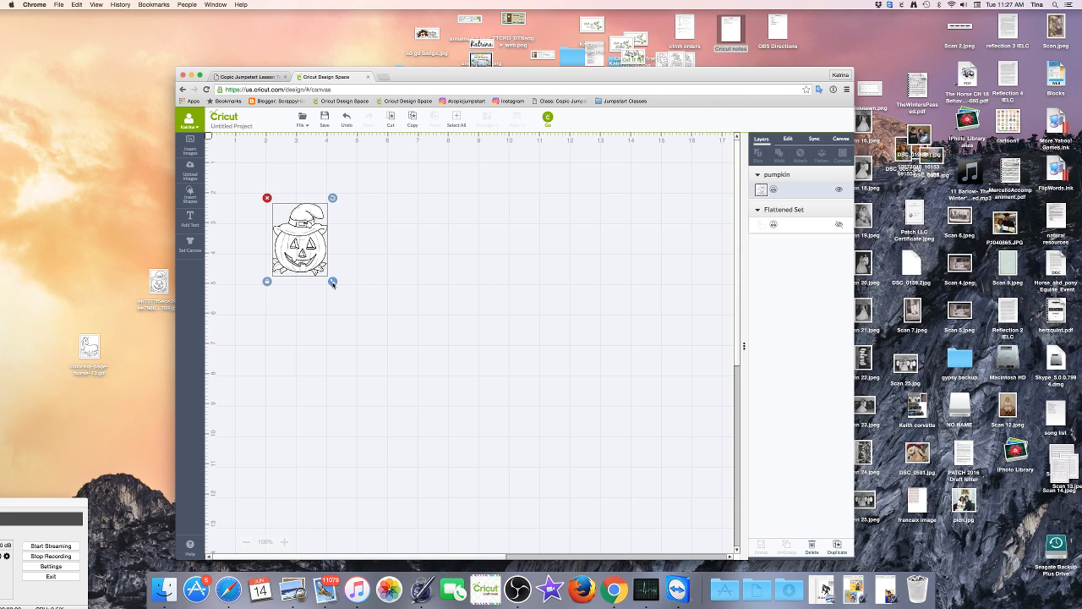
pyautogui.moveTo(332, 284); pyautogui.dragTo(372, 355)
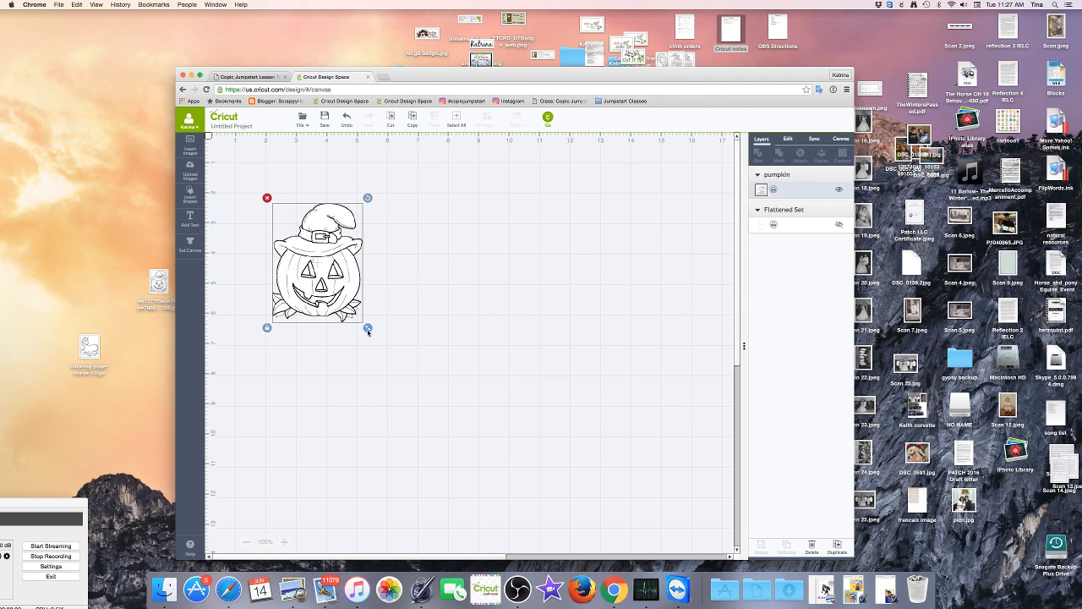
# Enlarge the pumpkin proportionally to about 3.5 inches wide and 4.6 inches tall
pyautogui.moveTo(367, 330); pyautogui.dragTo(383, 353)
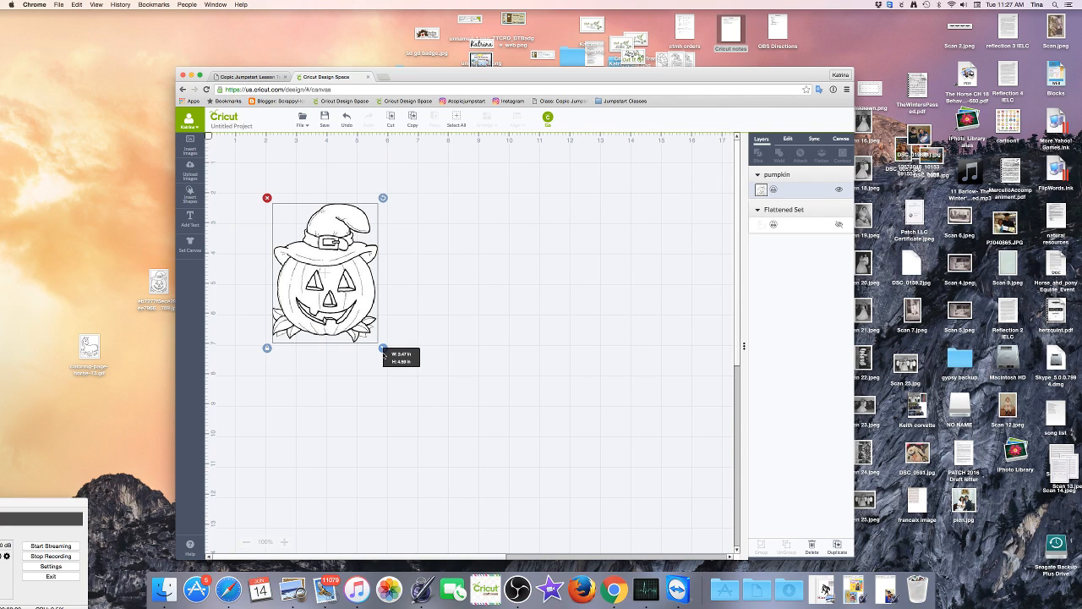
pyautogui.moveTo(384, 354); pyautogui.dragTo(385, 355)
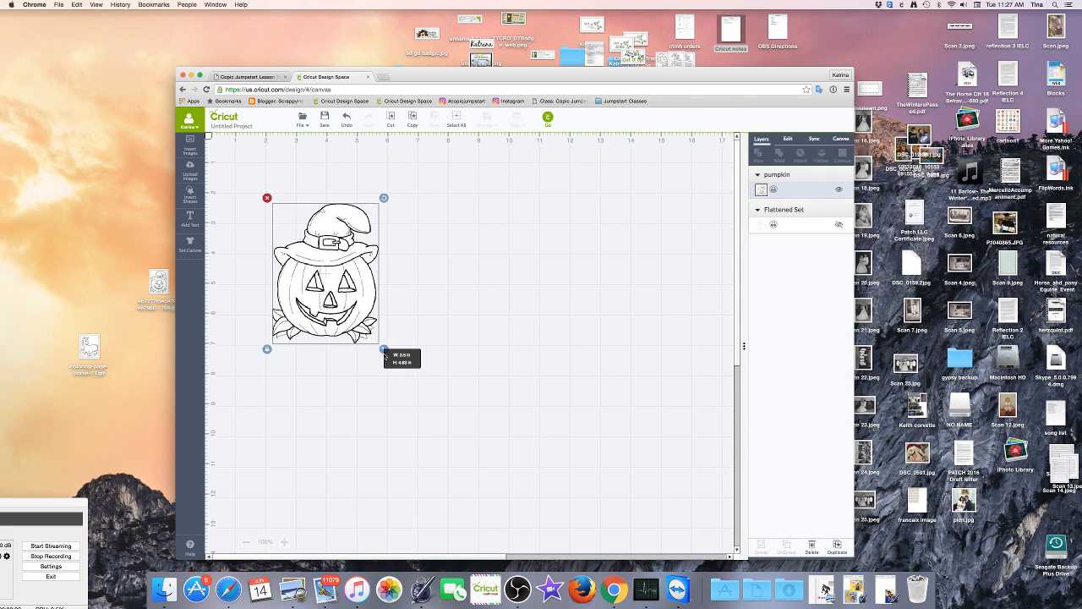
pyautogui.moveTo(385, 355); pyautogui.dragTo(385, 355)
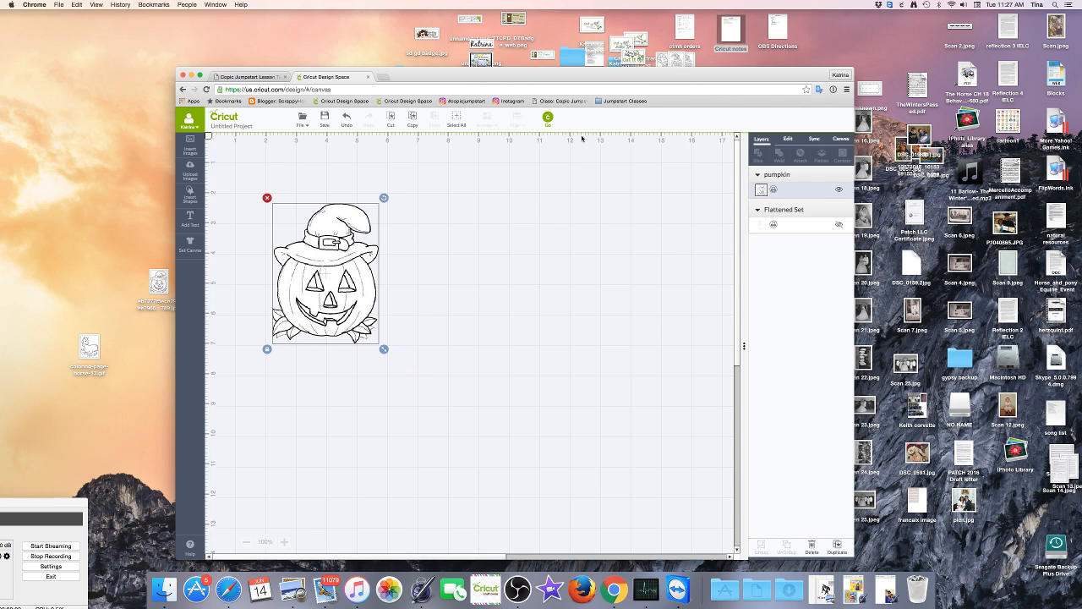
# Send the pumpkin project through the mat preview to the cutting instructions and open the print preview for its page
pyautogui.click(548, 118)
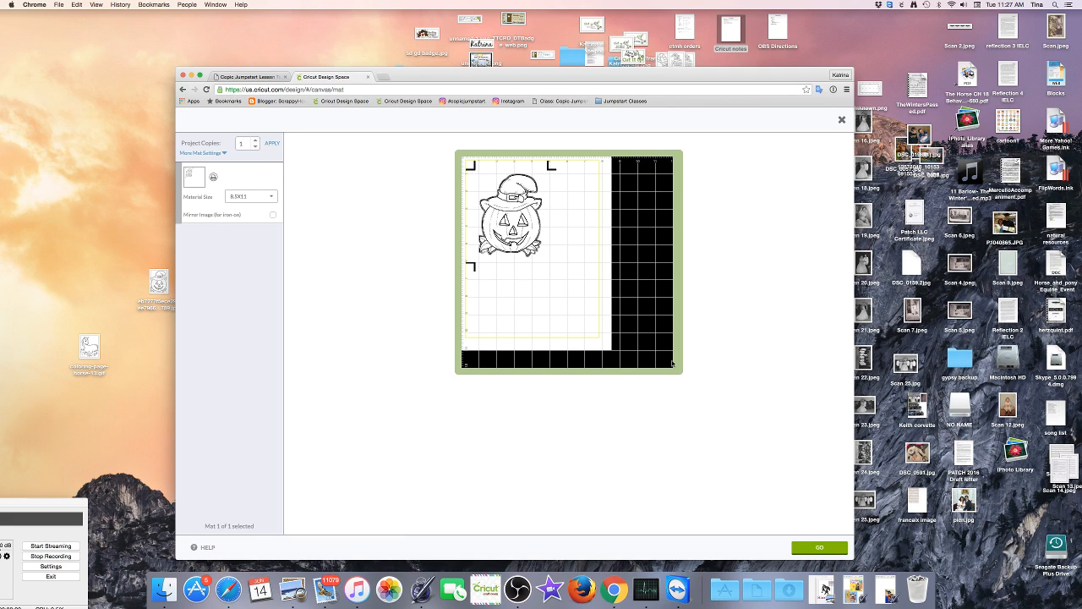
pyautogui.click(800, 550)
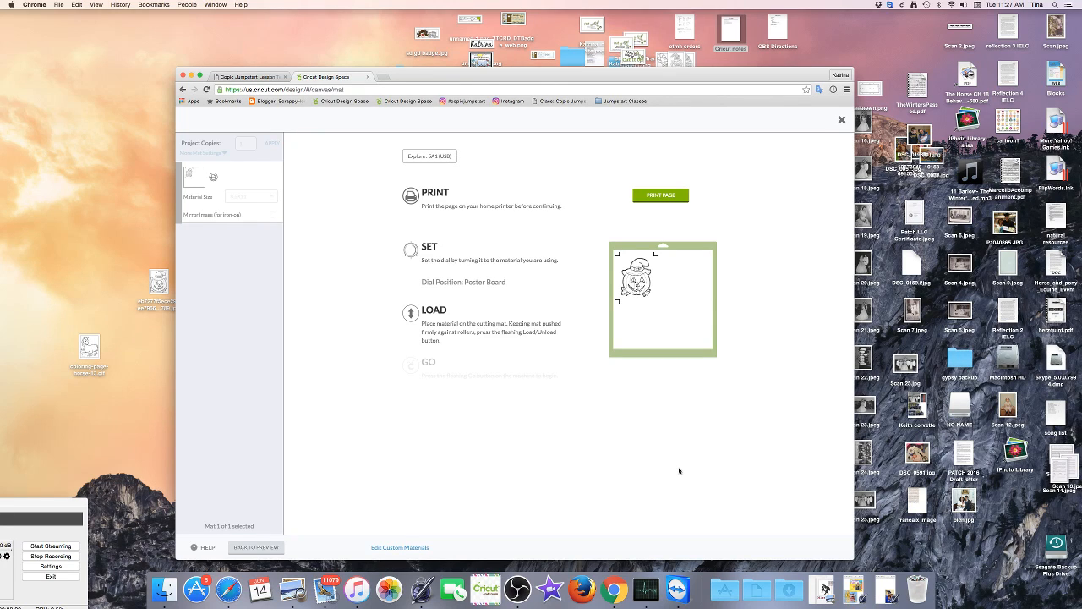
pyautogui.click(661, 197)
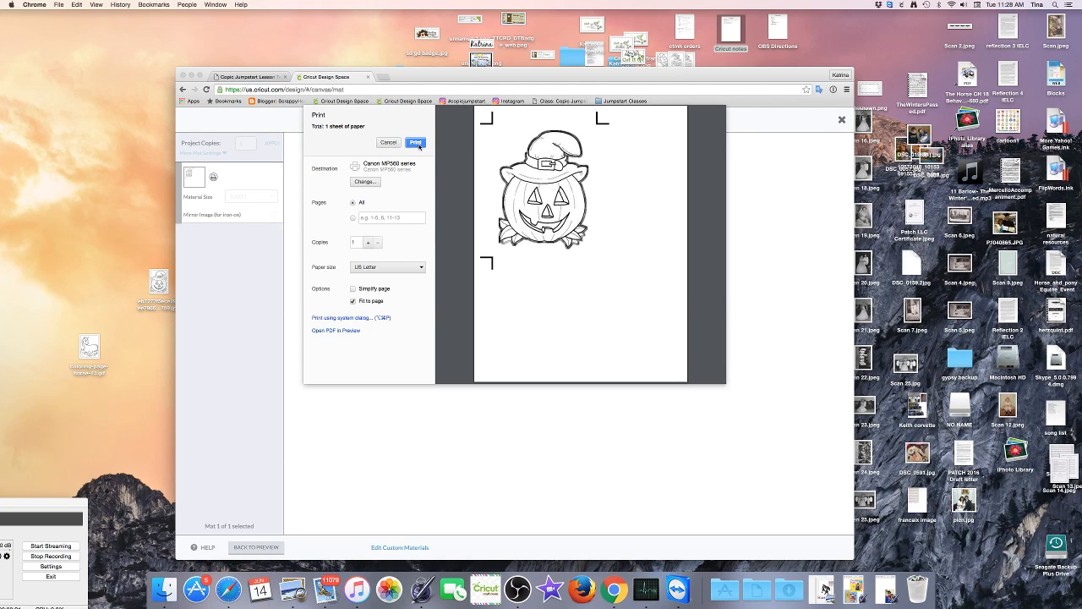
# Review the duplex, margin, and Quality & Media options in the system print dialog and print the pumpkin page
pyautogui.click(366, 317)
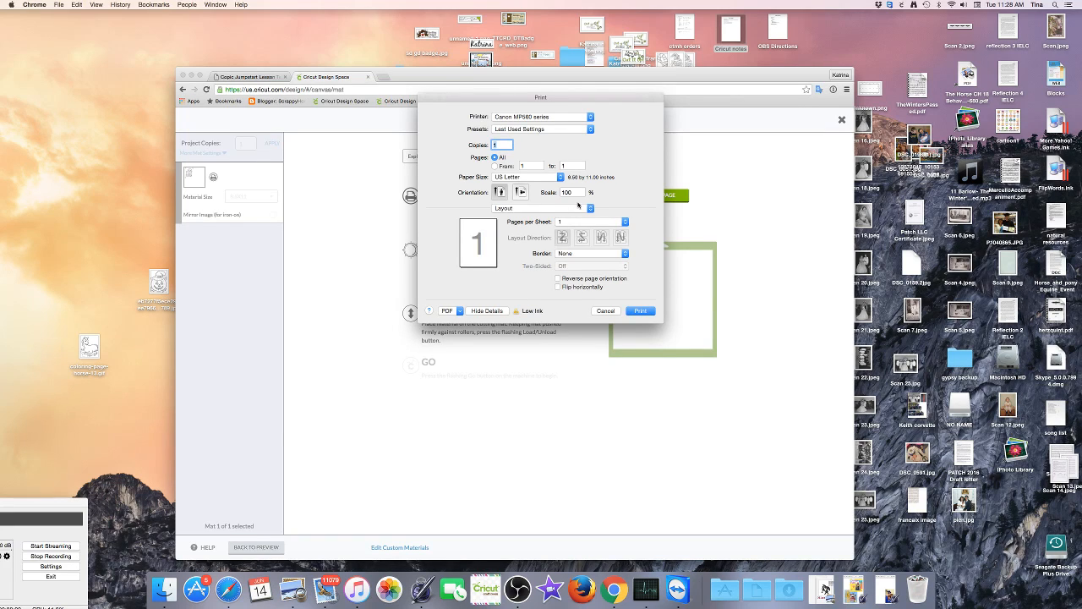
pyautogui.click(590, 208)
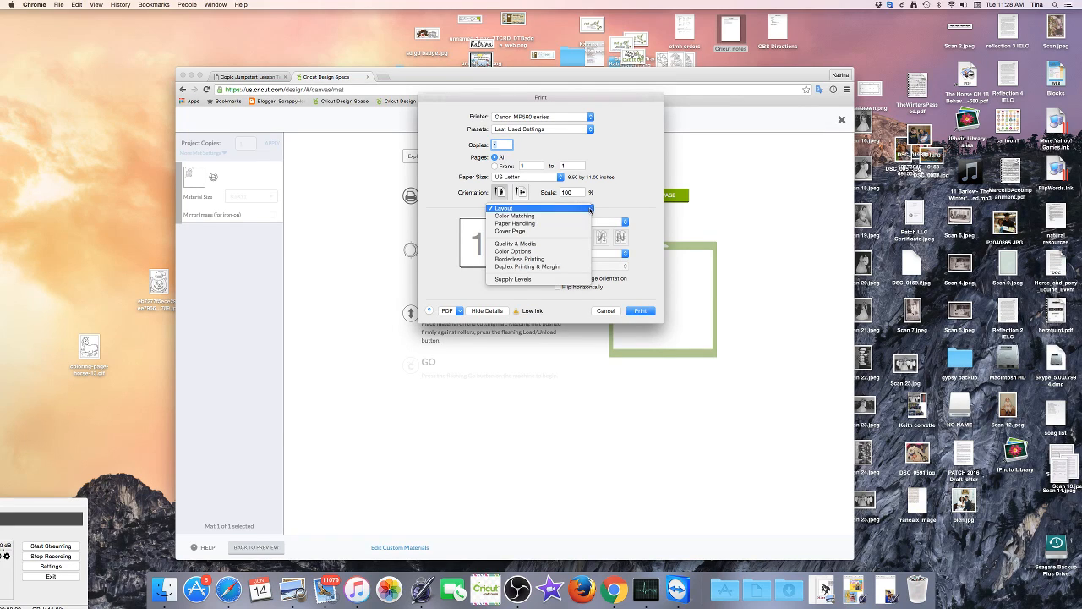
pyautogui.click(565, 267)
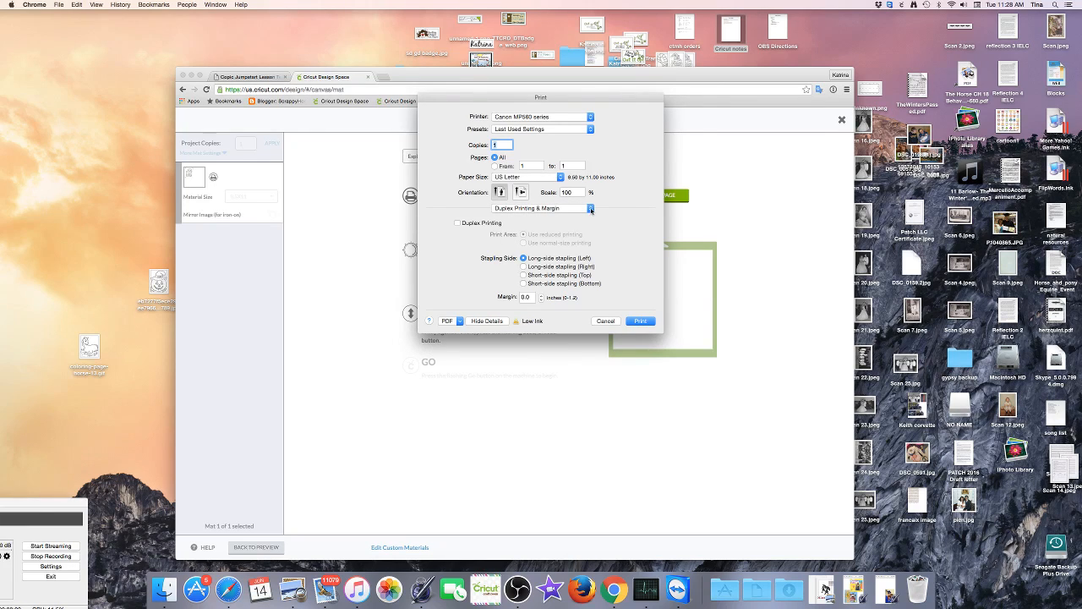
pyautogui.click(589, 211)
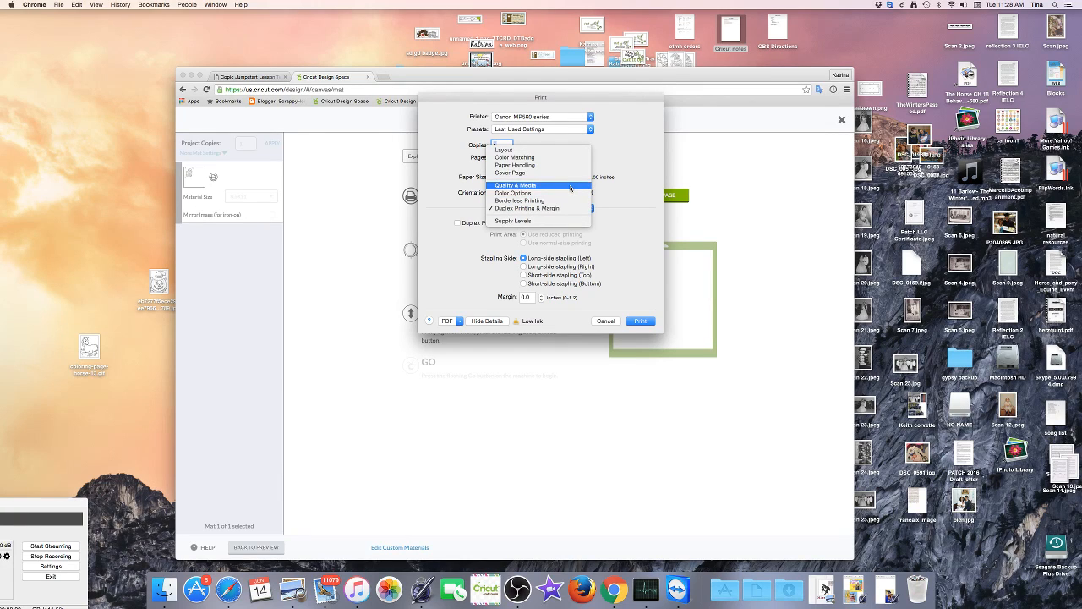
pyautogui.click(571, 186)
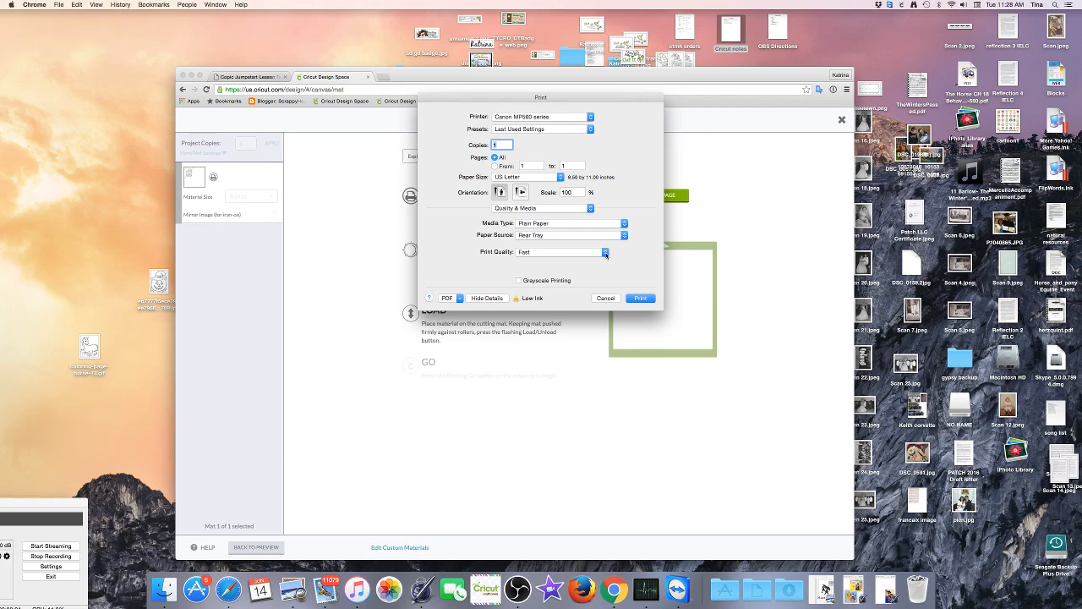
pyautogui.click(645, 298)
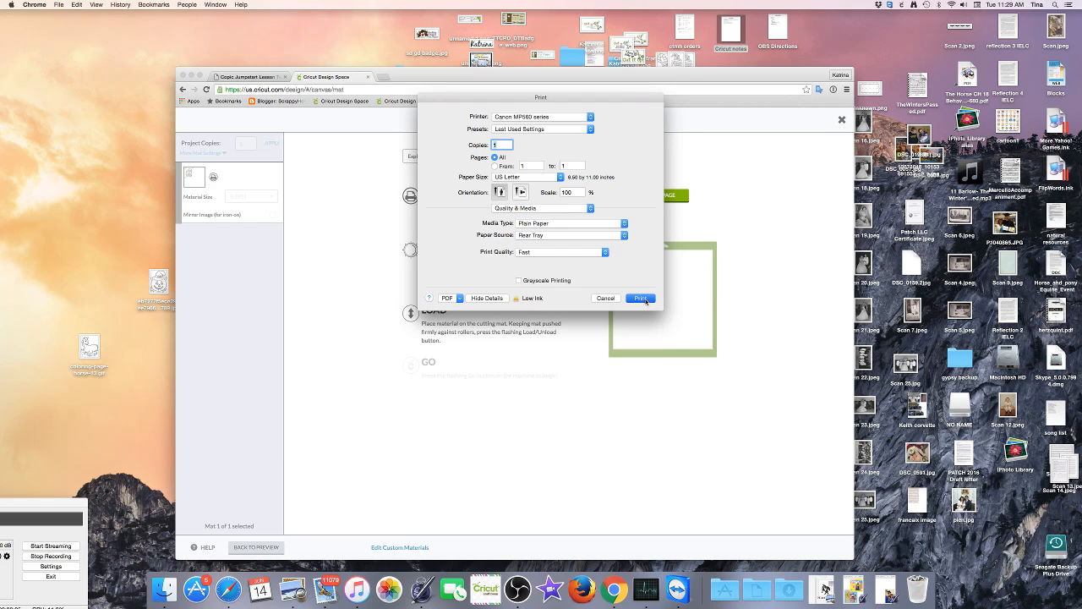